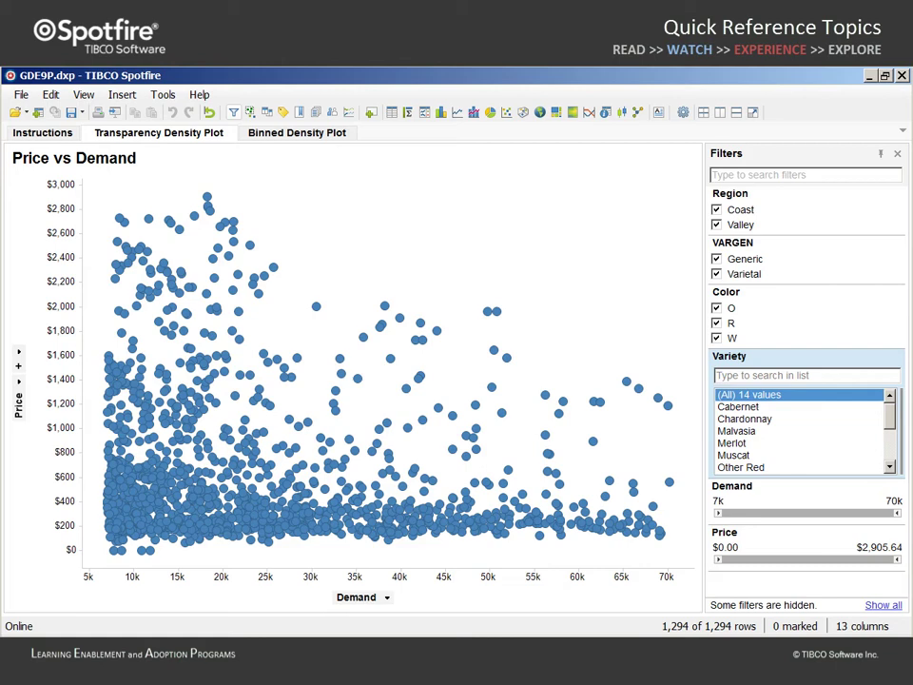
# Step: Set the Price vs Demand markers' transparency to about the middle on the Appearance page
pyautogui.click(659, 158)
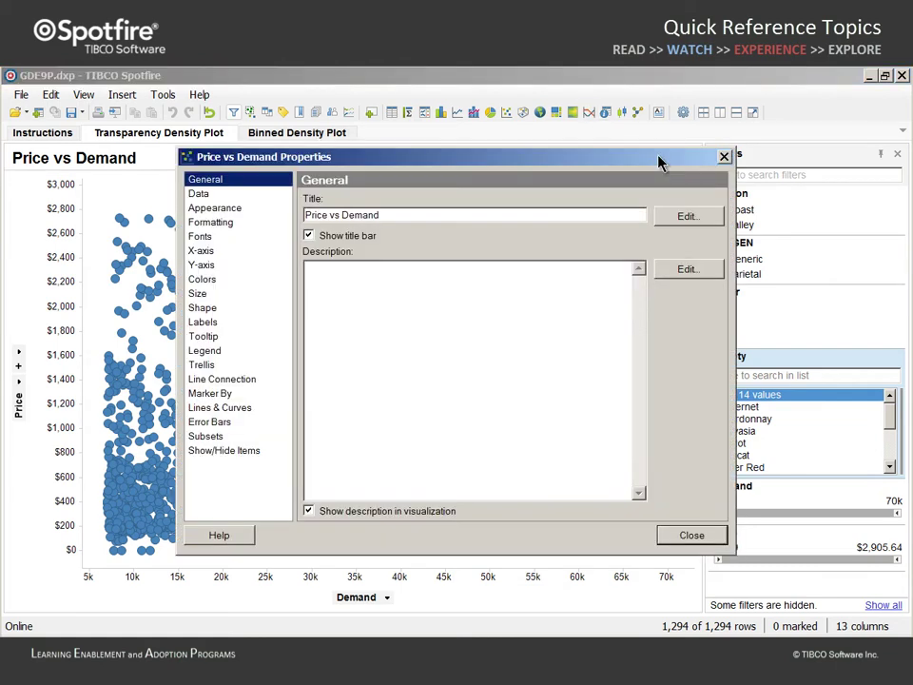
pyautogui.click(219, 208)
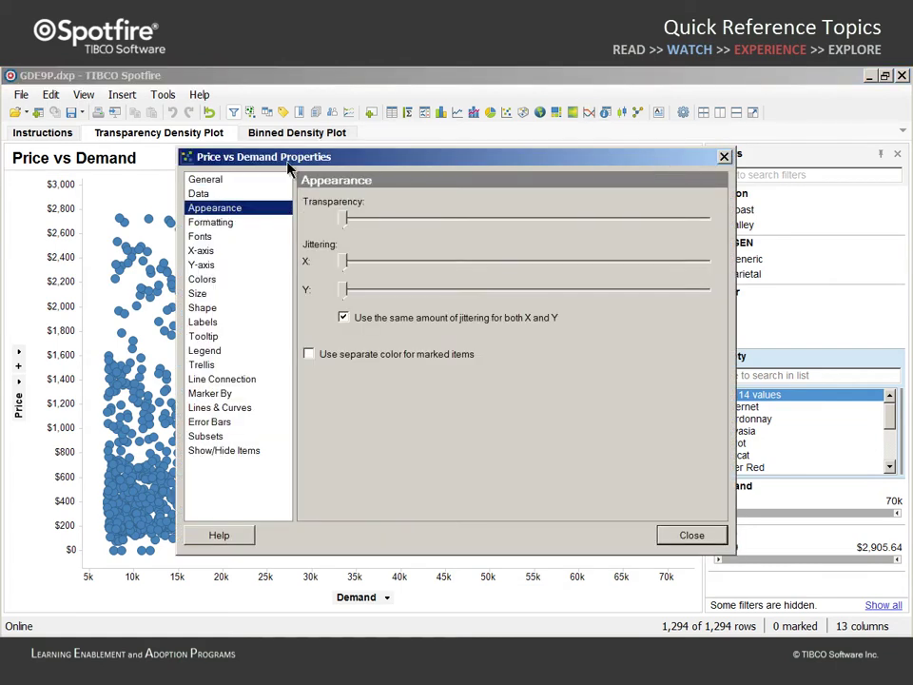
pyautogui.moveTo(297, 164); pyautogui.dragTo(475, 104)
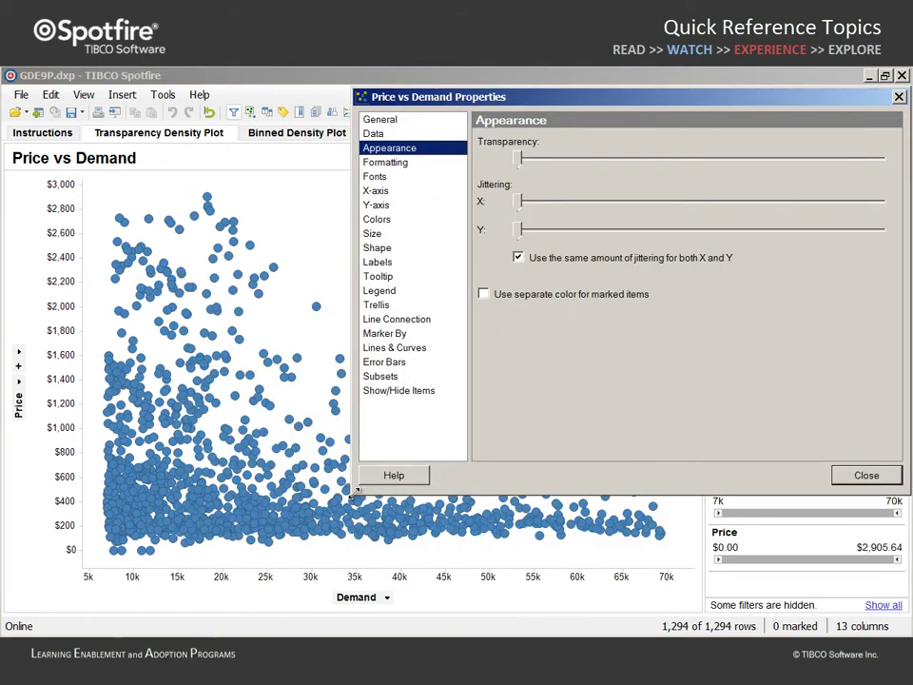
pyautogui.moveTo(352, 497); pyautogui.dragTo(413, 370)
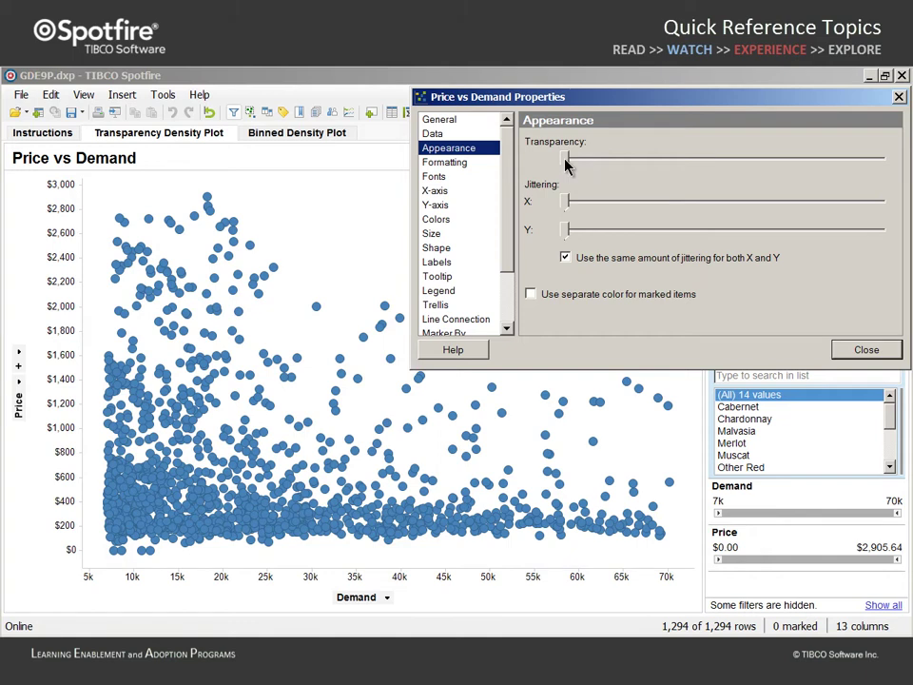
pyautogui.moveTo(566, 164); pyautogui.dragTo(689, 168)
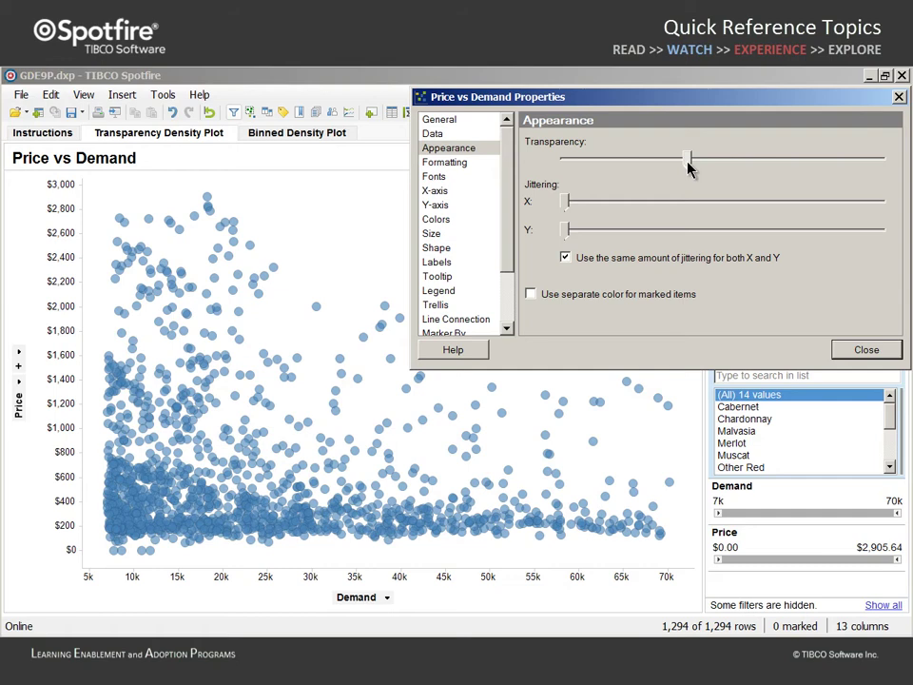
pyautogui.moveTo(688, 168); pyautogui.dragTo(723, 179)
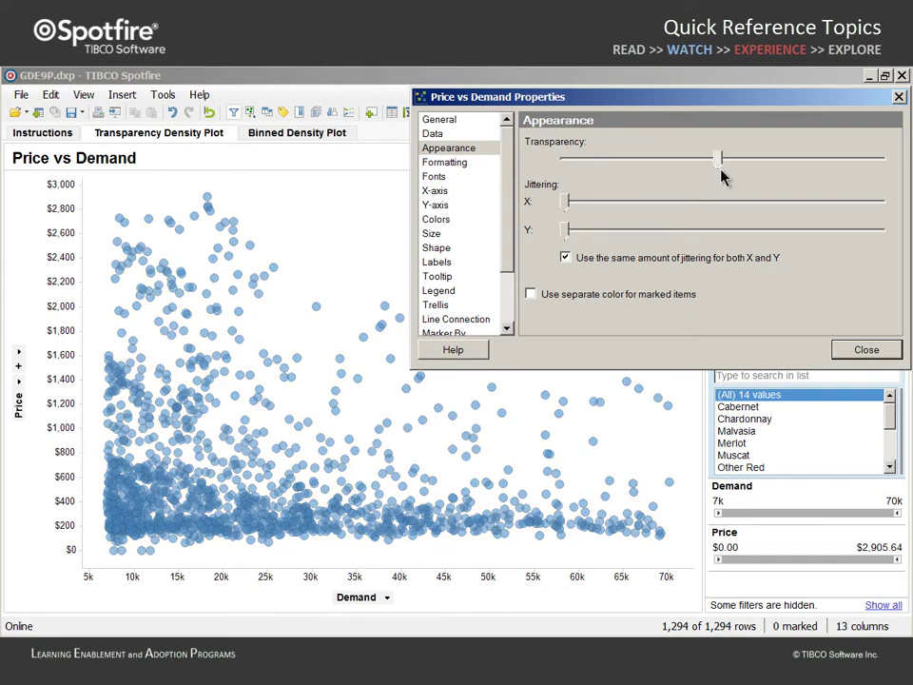
# Step: Nudge the marker size up slightly and color all values black
pyautogui.click(464, 232)
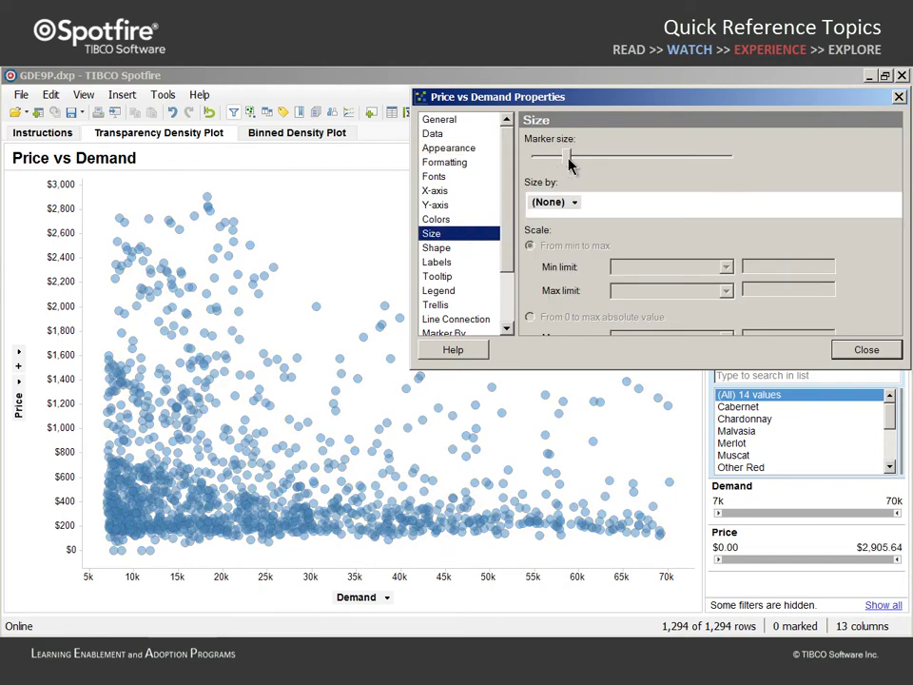
pyautogui.moveTo(567, 157); pyautogui.dragTo(574, 163)
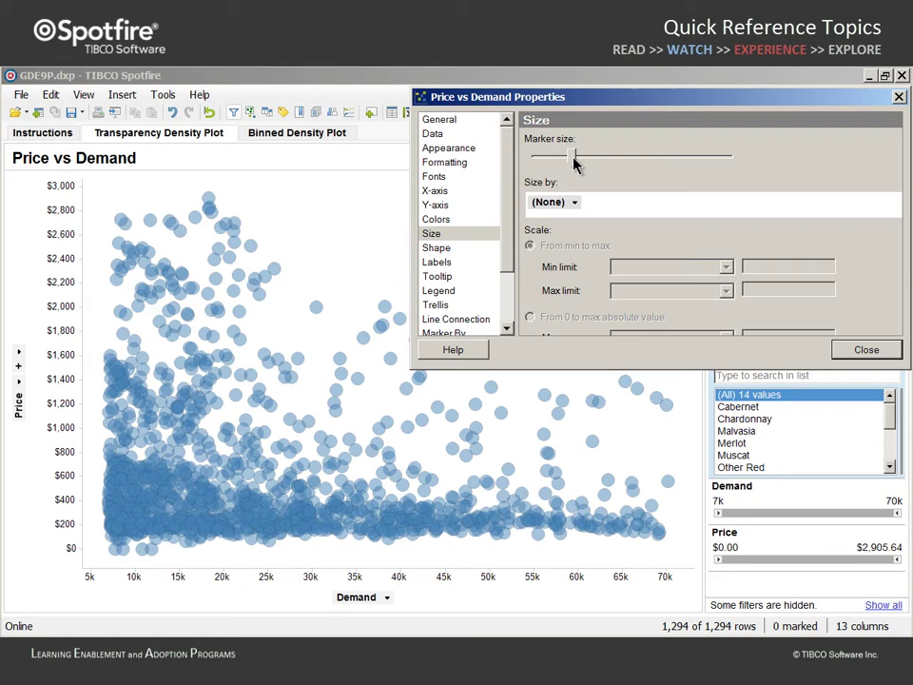
pyautogui.click(438, 220)
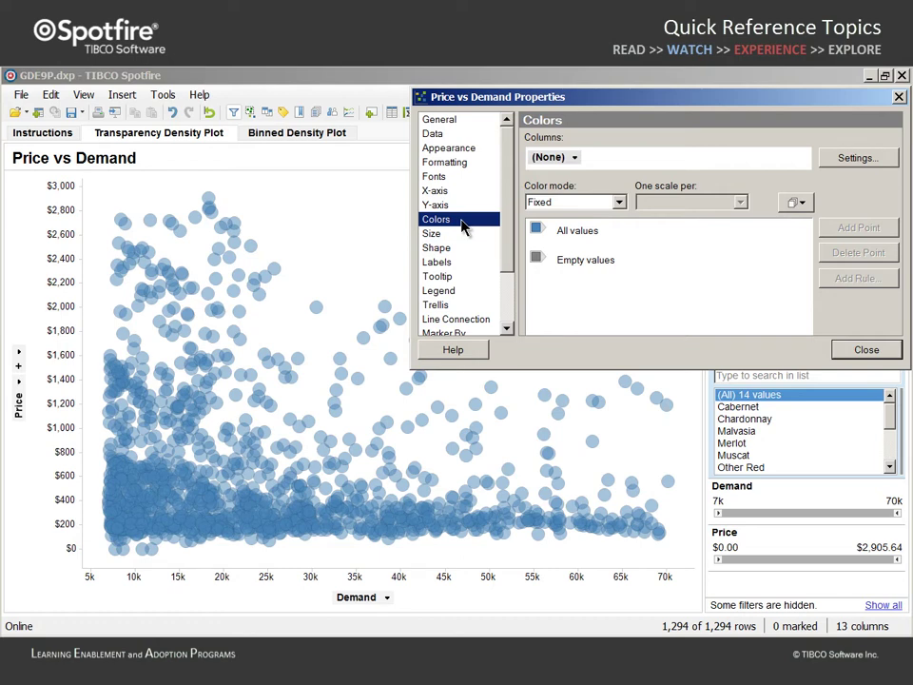
pyautogui.click(537, 229)
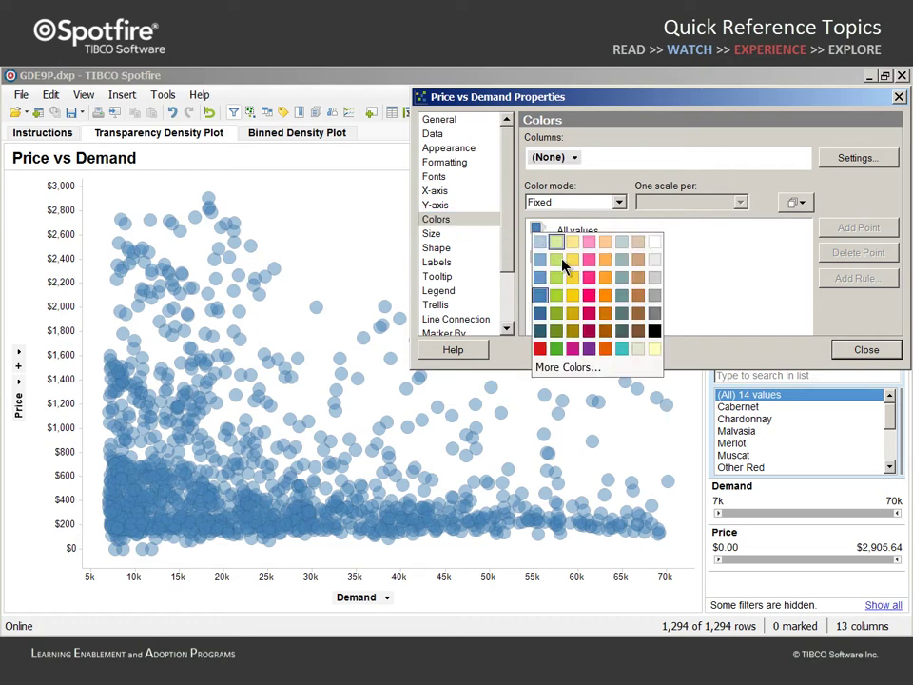
pyautogui.click(654, 331)
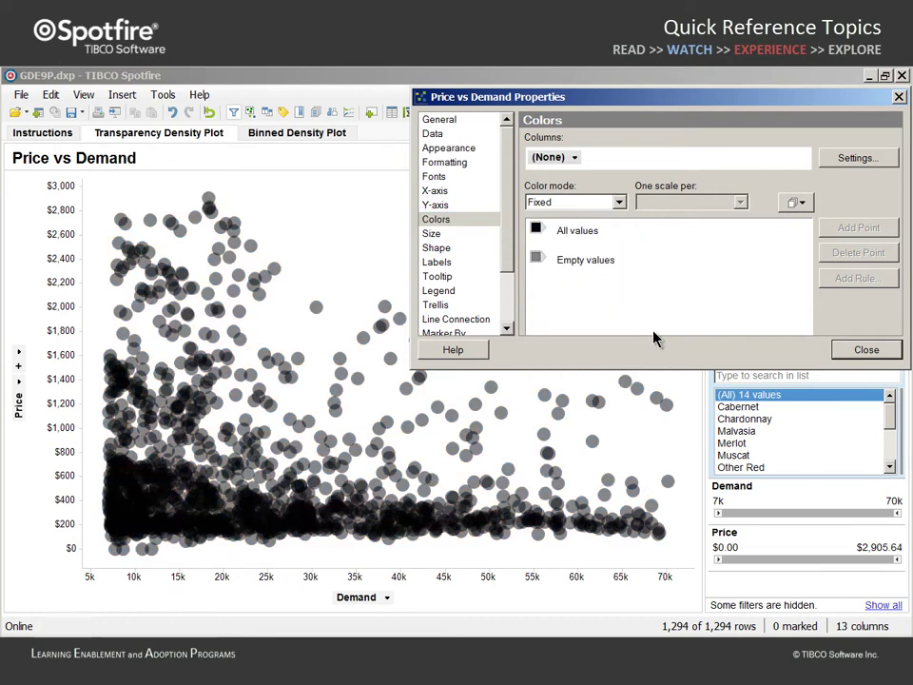
pyautogui.click(843, 351)
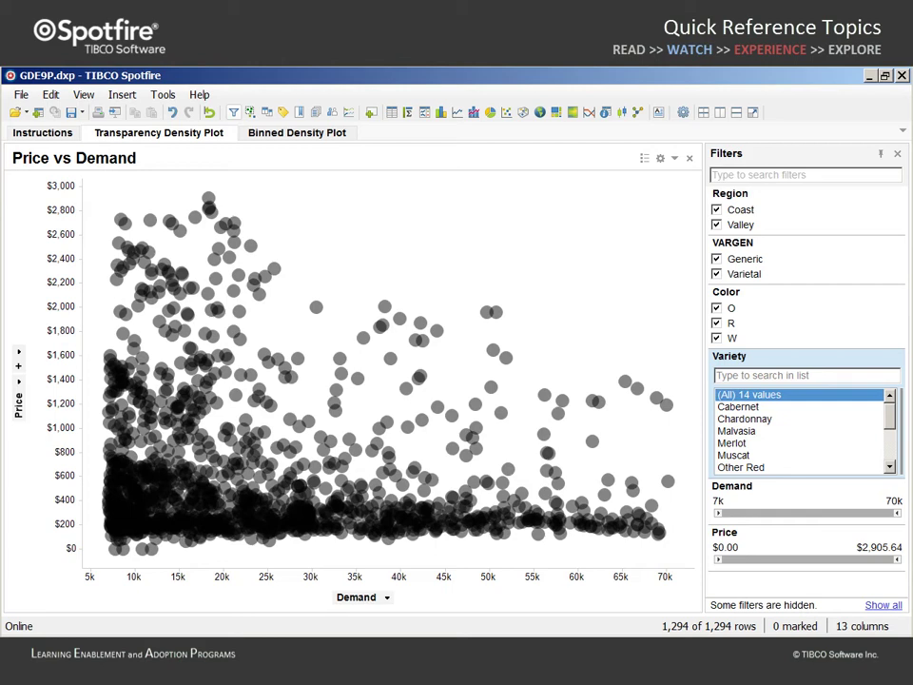
# Step: Go to the Binned Density Plot page and open its plot properties, moved and shrunk beside the plot
pyautogui.click(282, 140)
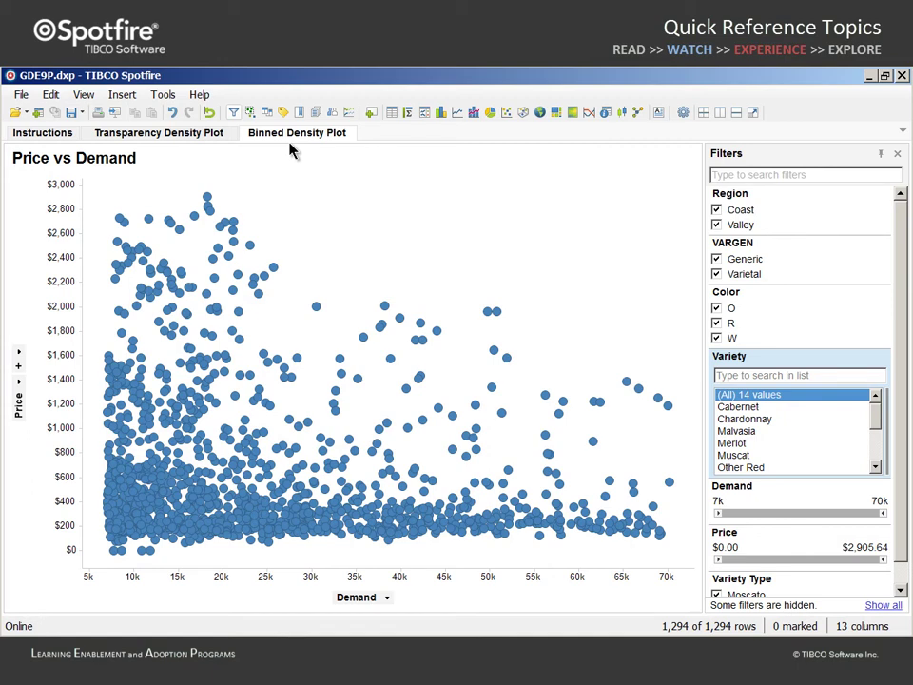
pyautogui.click(657, 159)
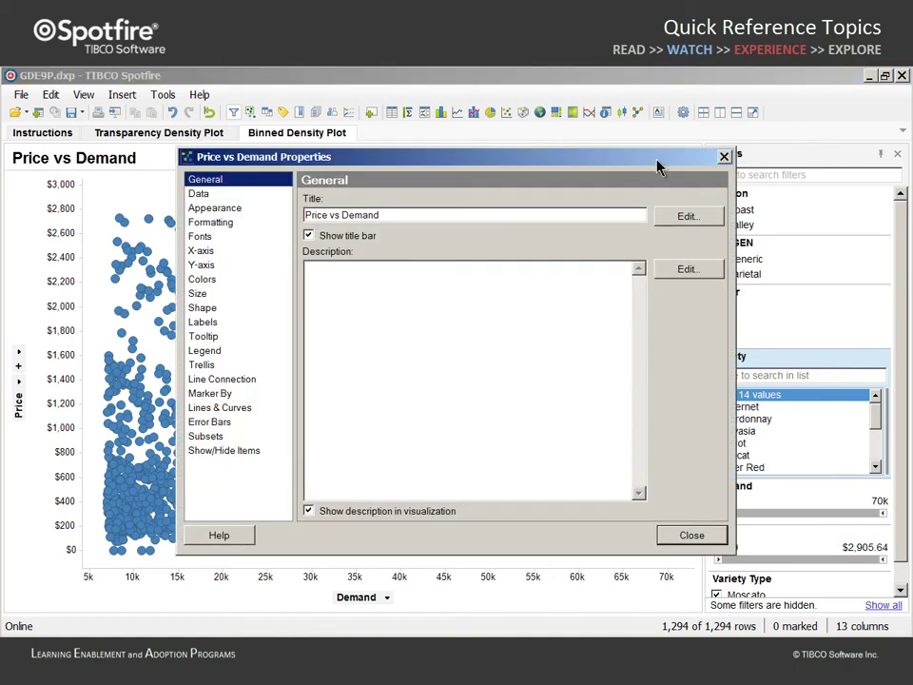
pyautogui.moveTo(639, 164); pyautogui.dragTo(808, 104)
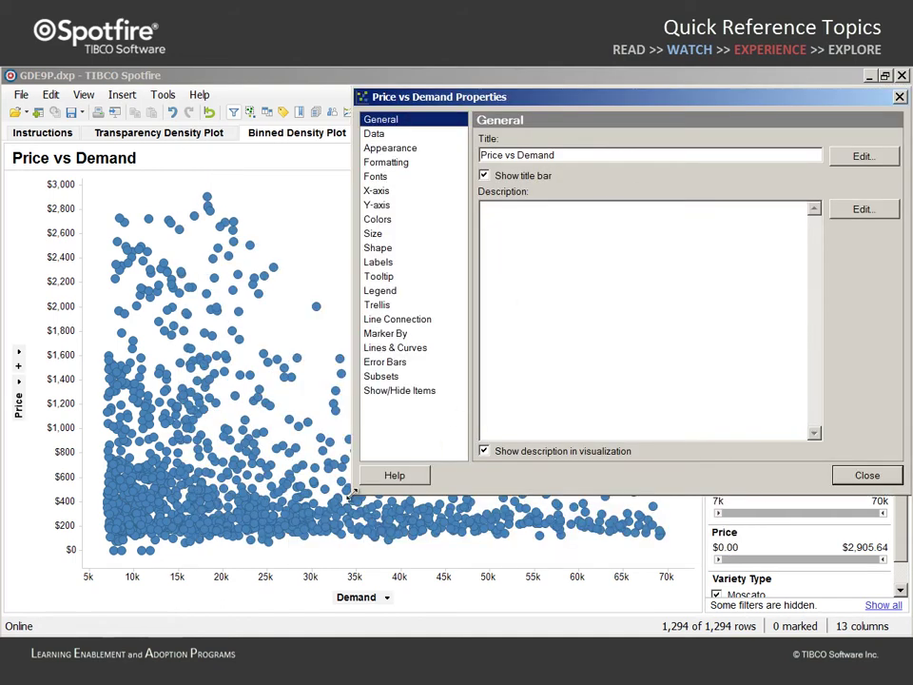
pyautogui.moveTo(352, 493); pyautogui.dragTo(416, 416)
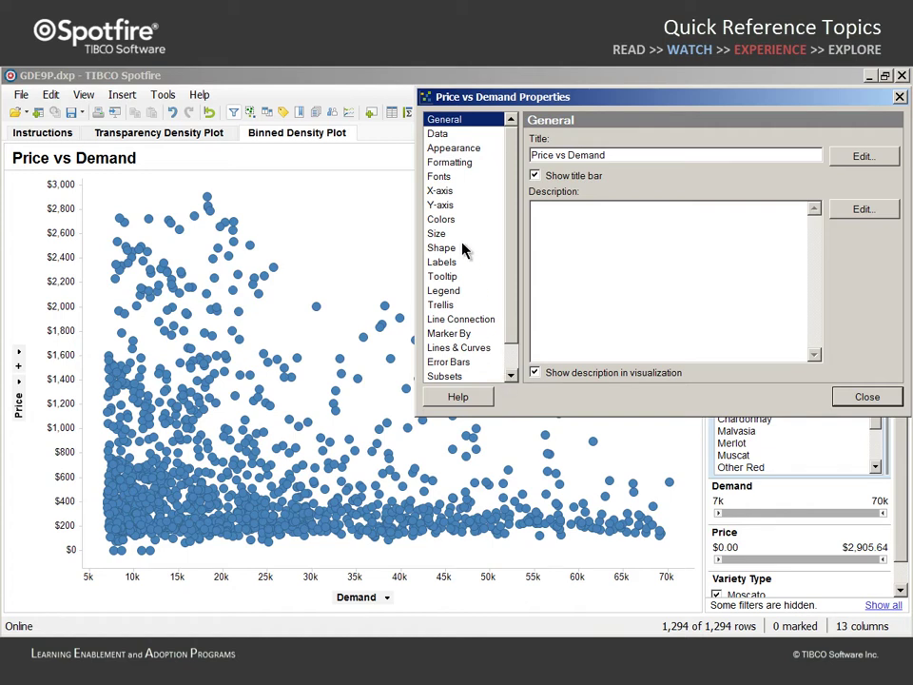
# Step: Auto-bin the X-axis Demand column and set its number of bins to 100
pyautogui.click(441, 190)
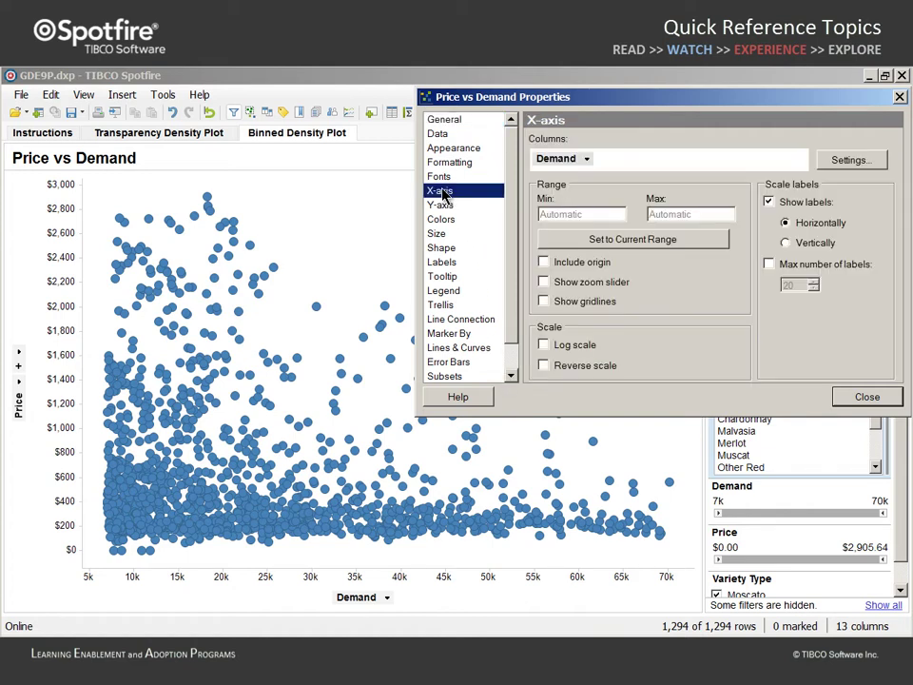
pyautogui.click(587, 162)
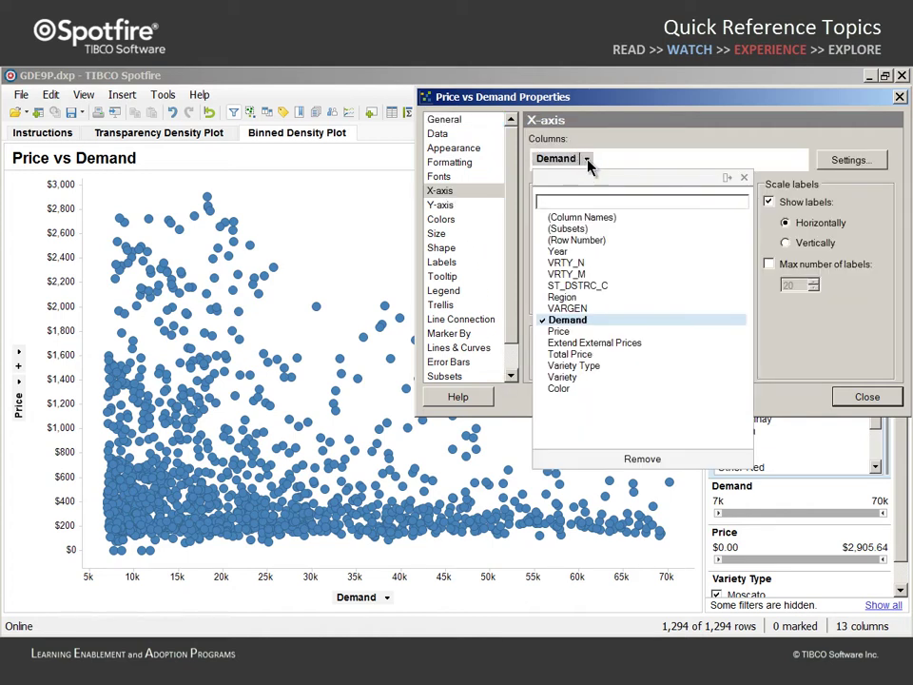
pyautogui.click(728, 178)
pyautogui.click(701, 238)
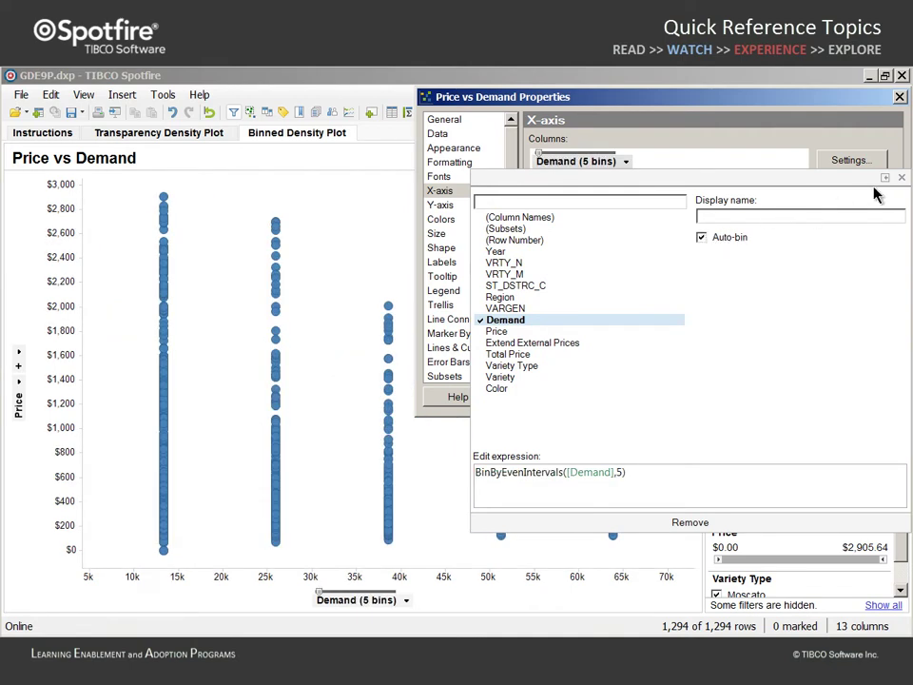
pyautogui.click(902, 177)
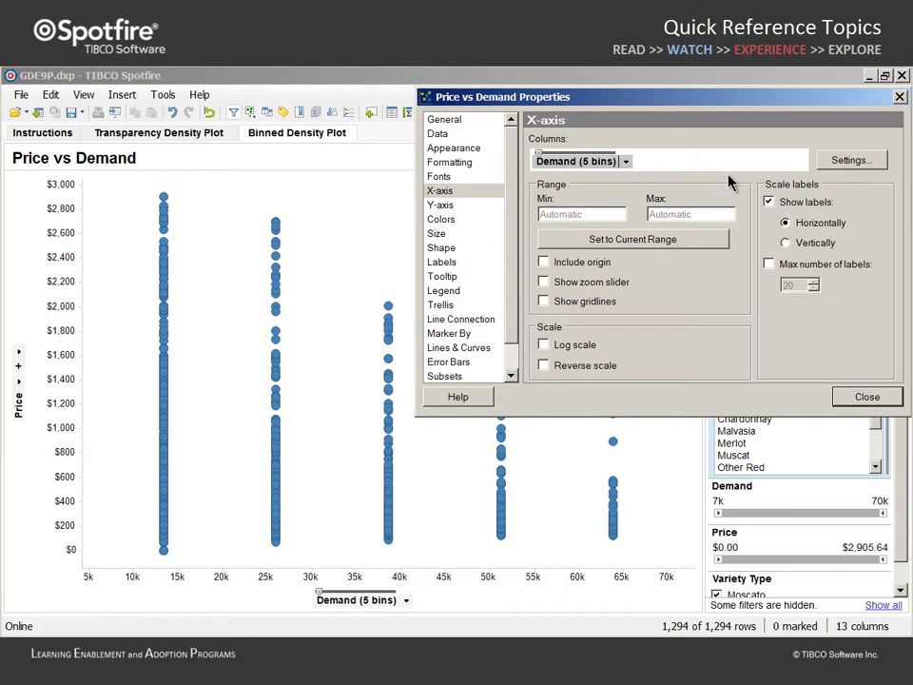
pyautogui.click(538, 157)
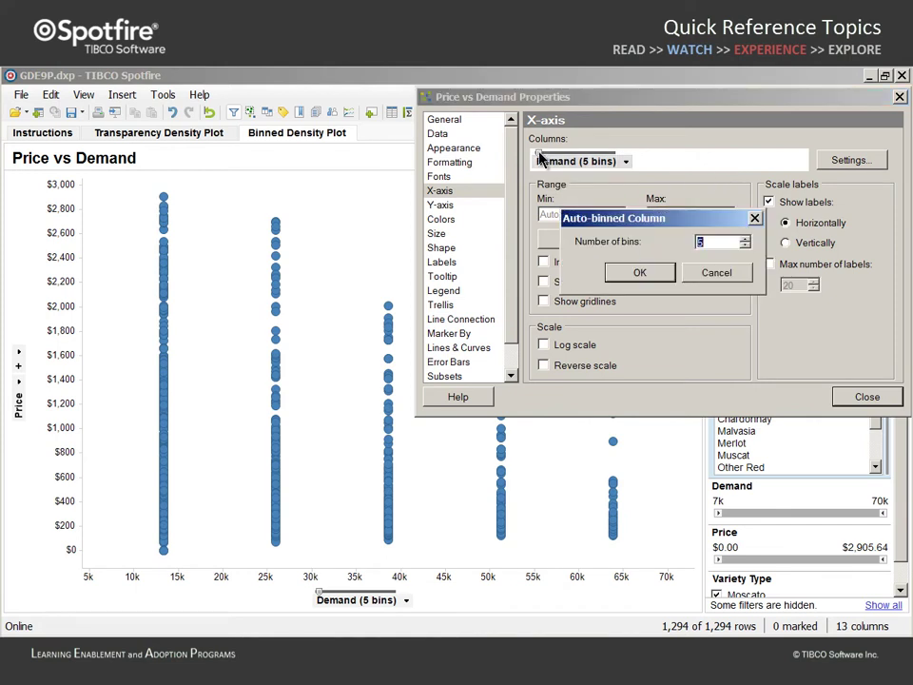
pyautogui.write('100')
pyautogui.click(643, 275)
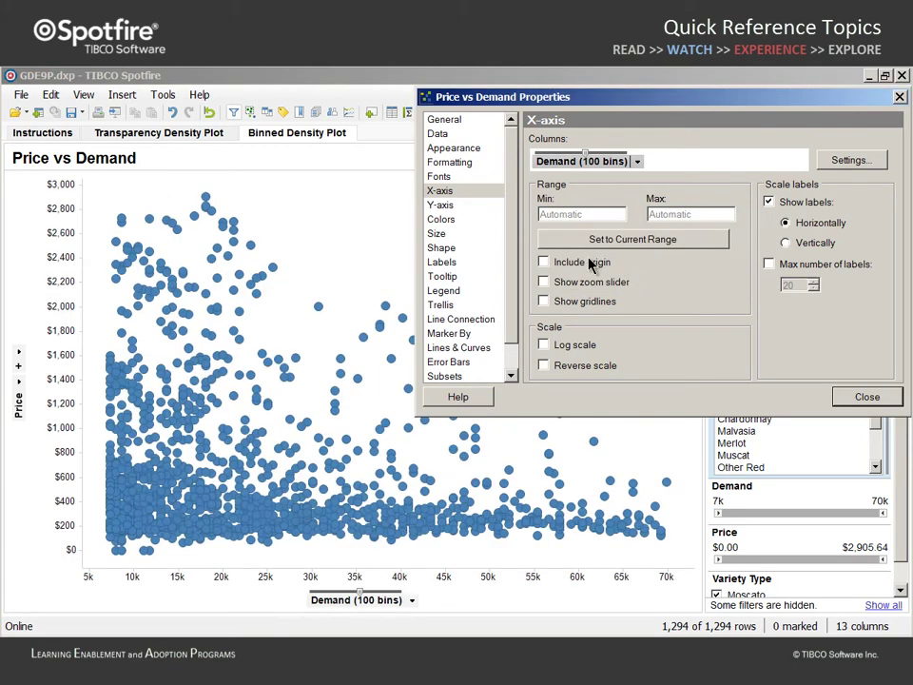
# Step: Auto-bin the Y-axis Price column using the expression BinByEvenIntervals([Price],100)
pyautogui.click(439, 205)
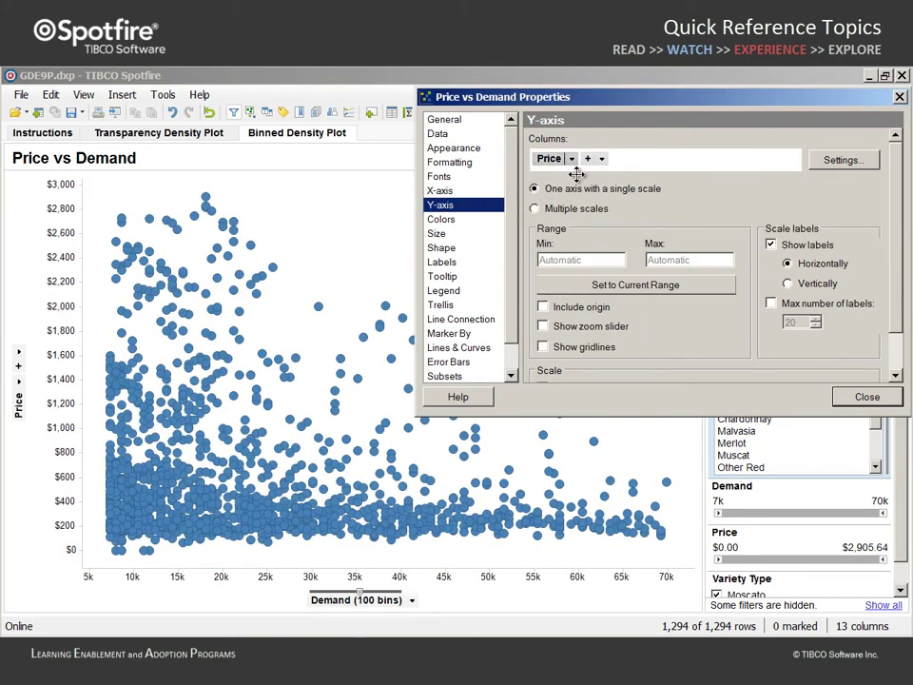
pyautogui.click(571, 161)
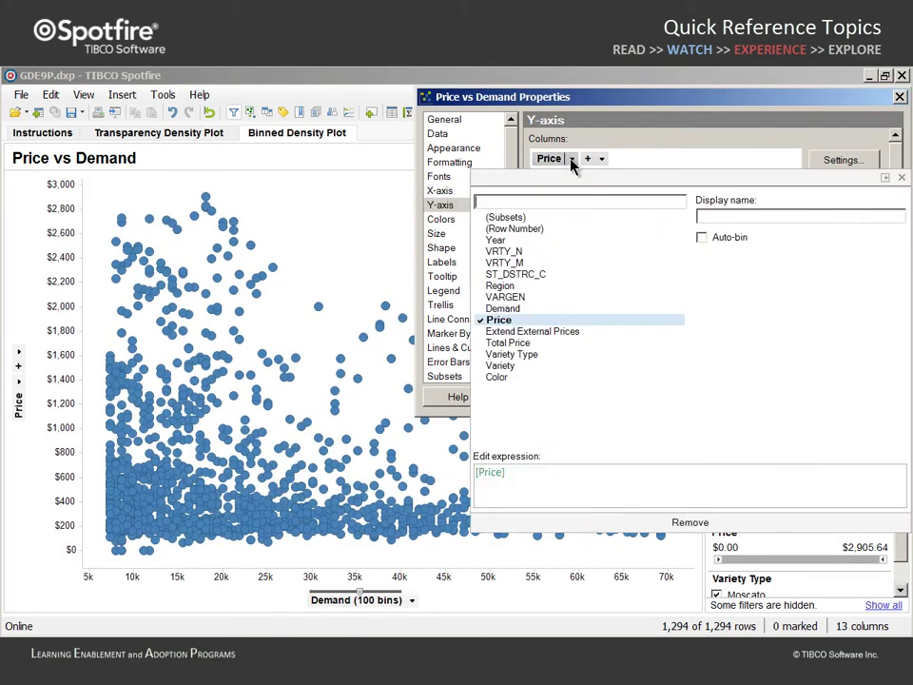
pyautogui.click(700, 237)
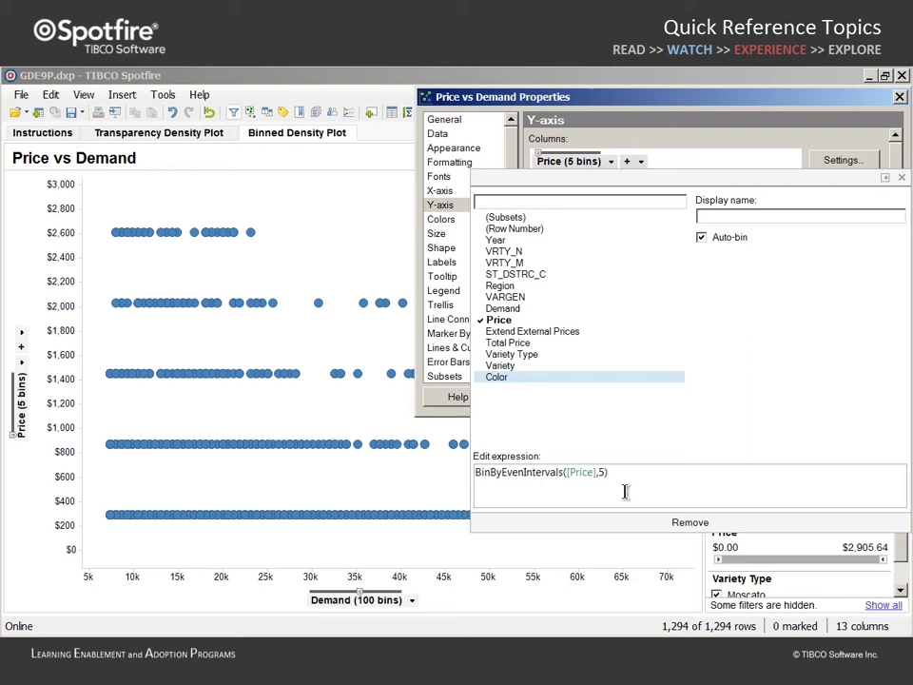
pyautogui.press('Delete')
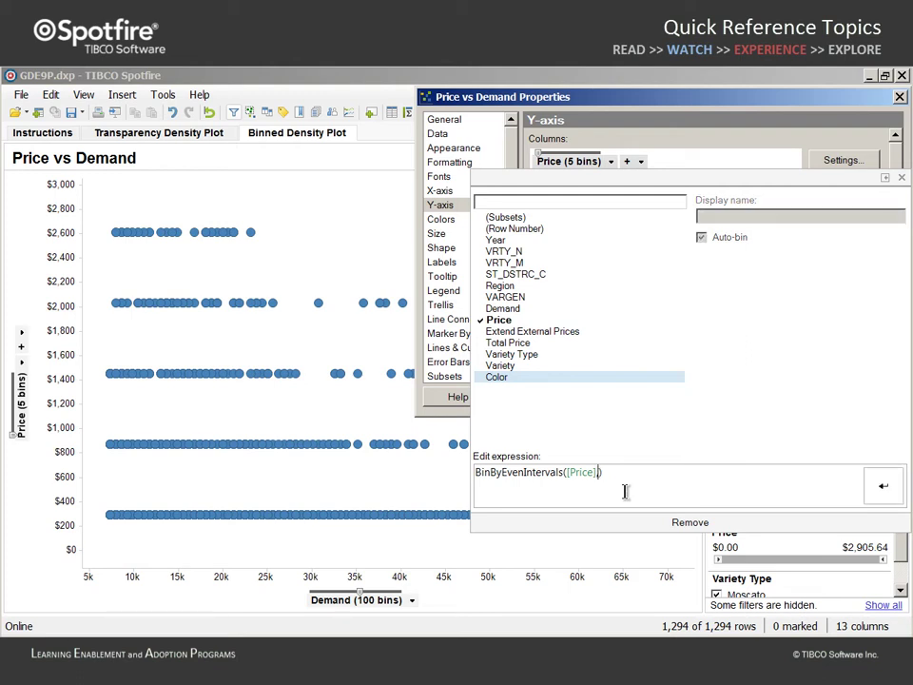
pyautogui.write('100')
pyautogui.click(882, 487)
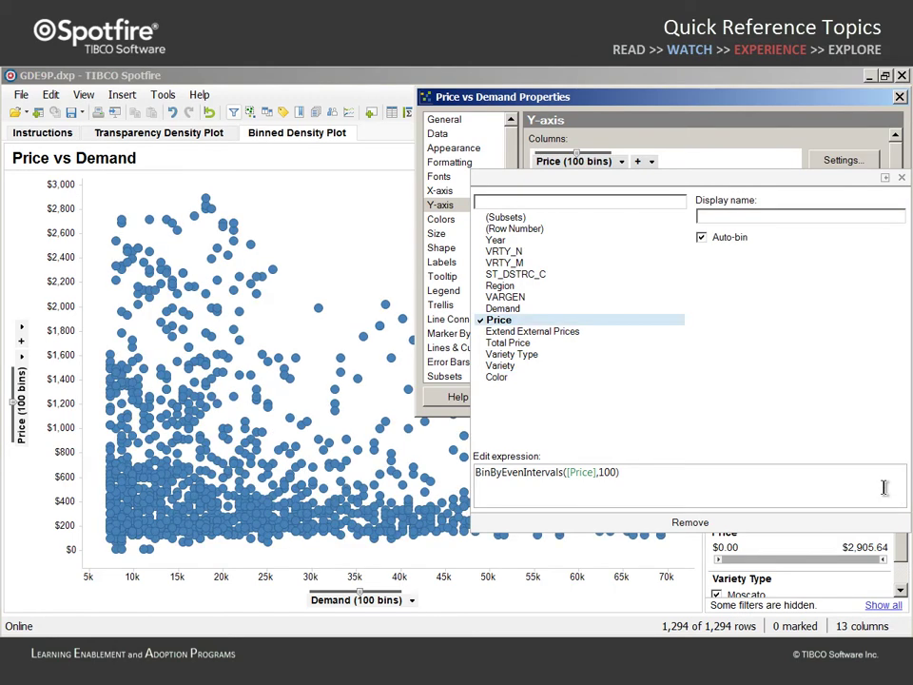
# Step: Change Marker By from (Row Number) to (None)
pyautogui.click(902, 178)
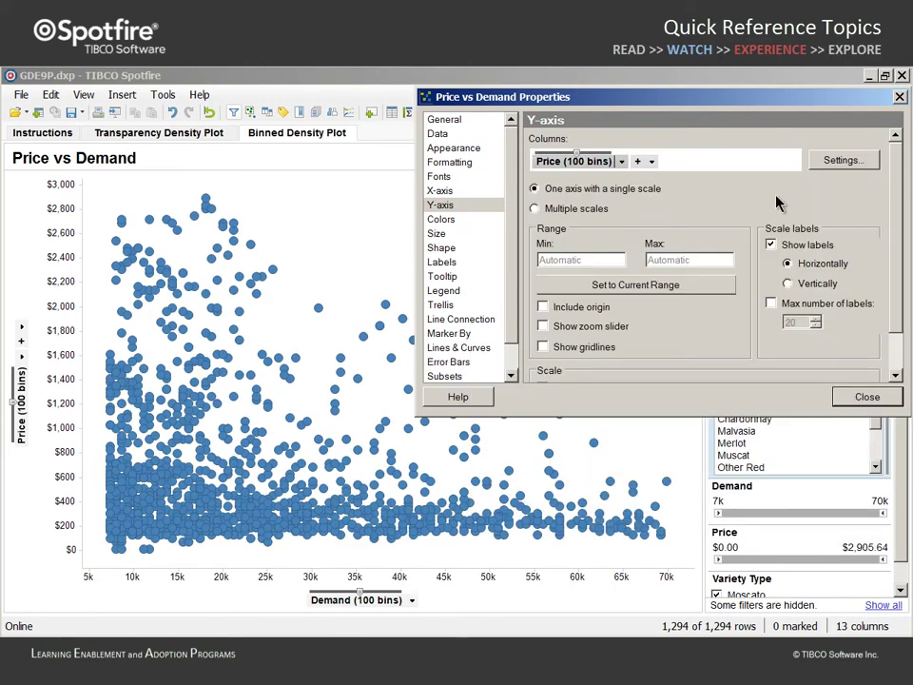
pyautogui.click(454, 334)
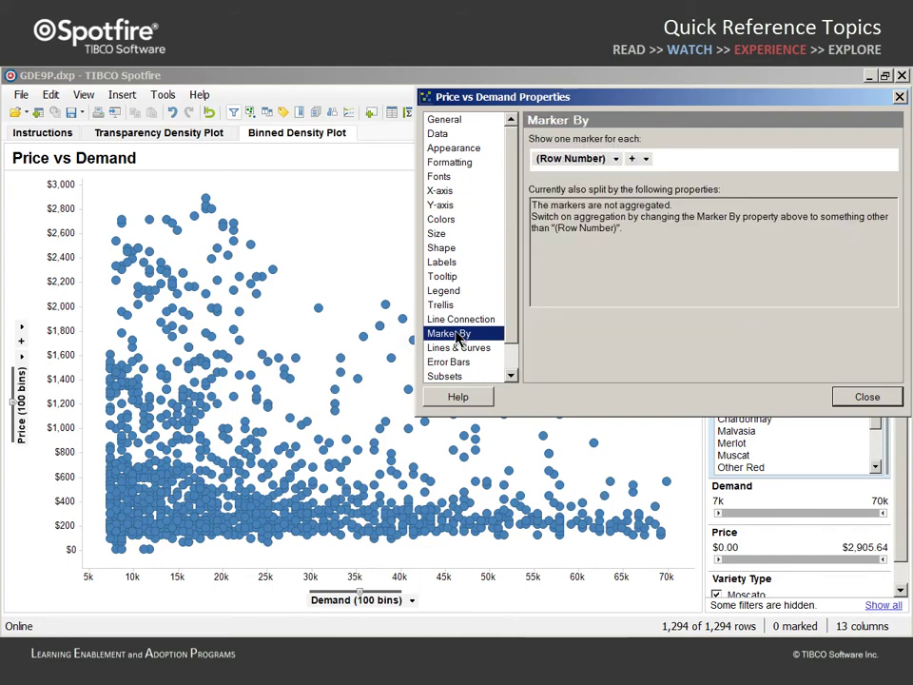
pyautogui.click(615, 158)
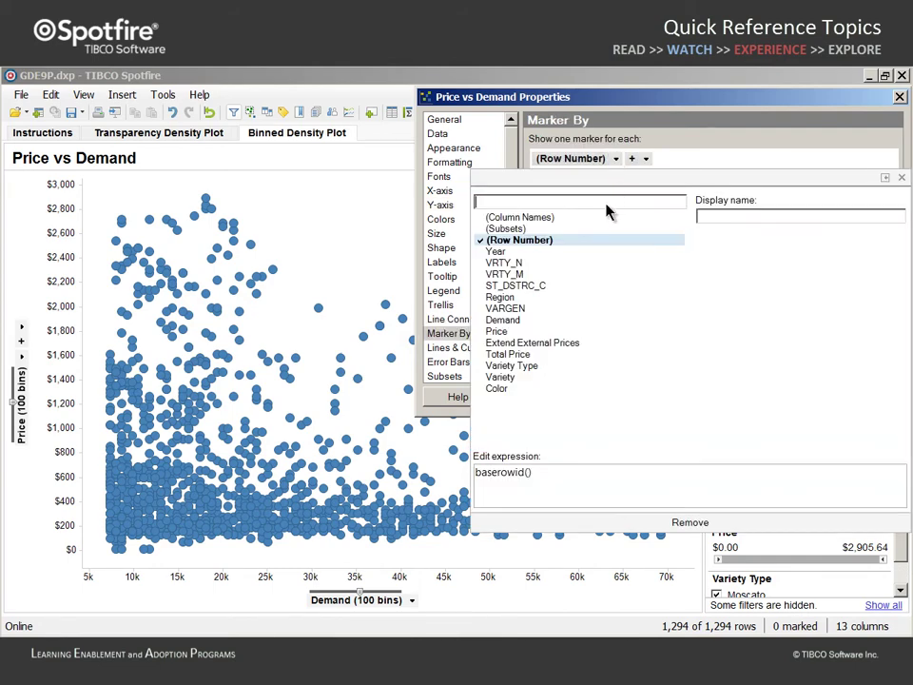
pyautogui.click(689, 524)
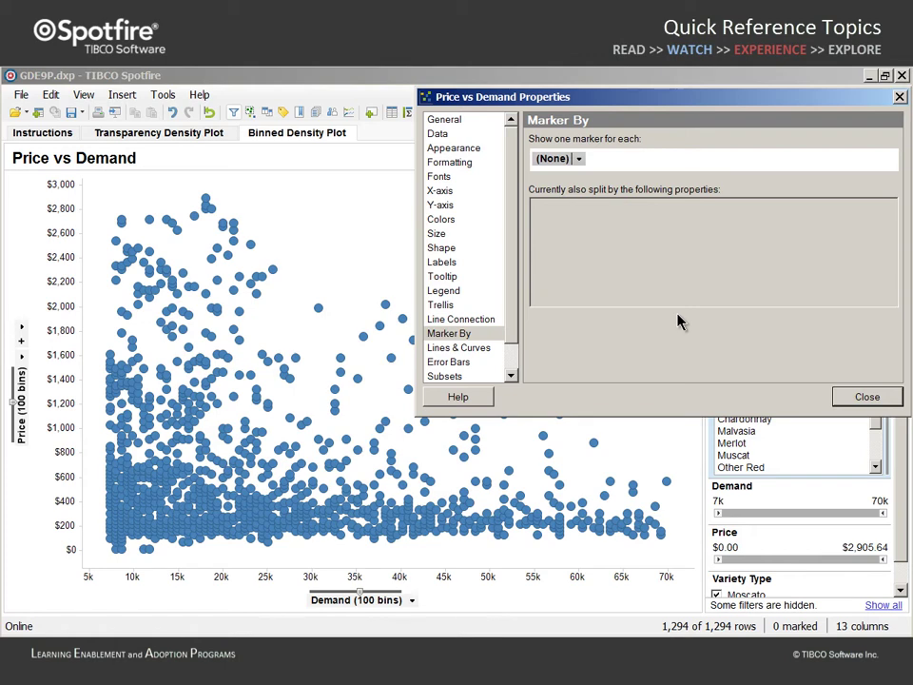
# Step: Set the marker shape to Tiled markers
pyautogui.click(449, 249)
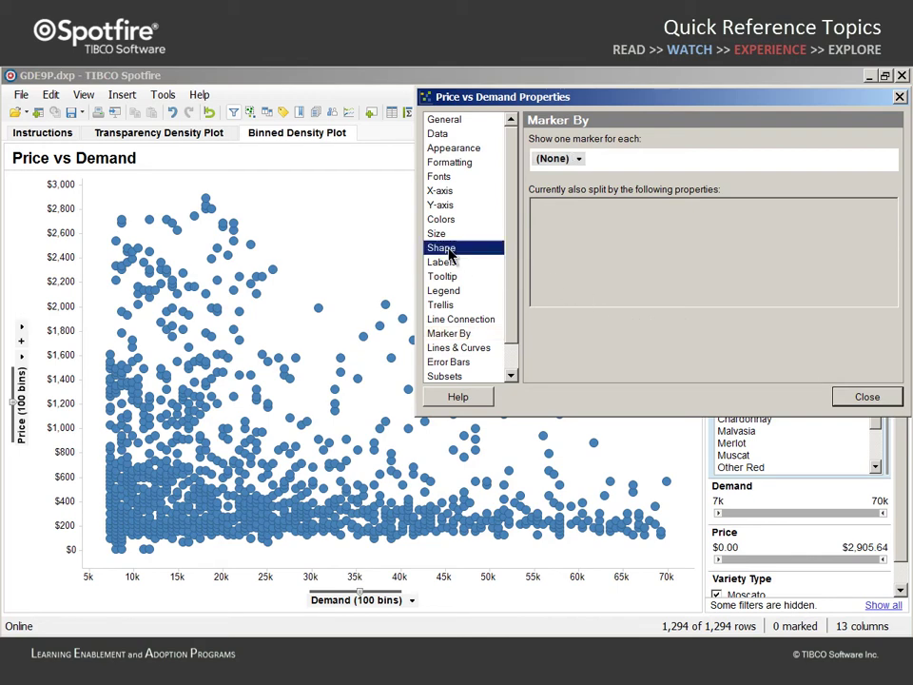
pyautogui.click(536, 183)
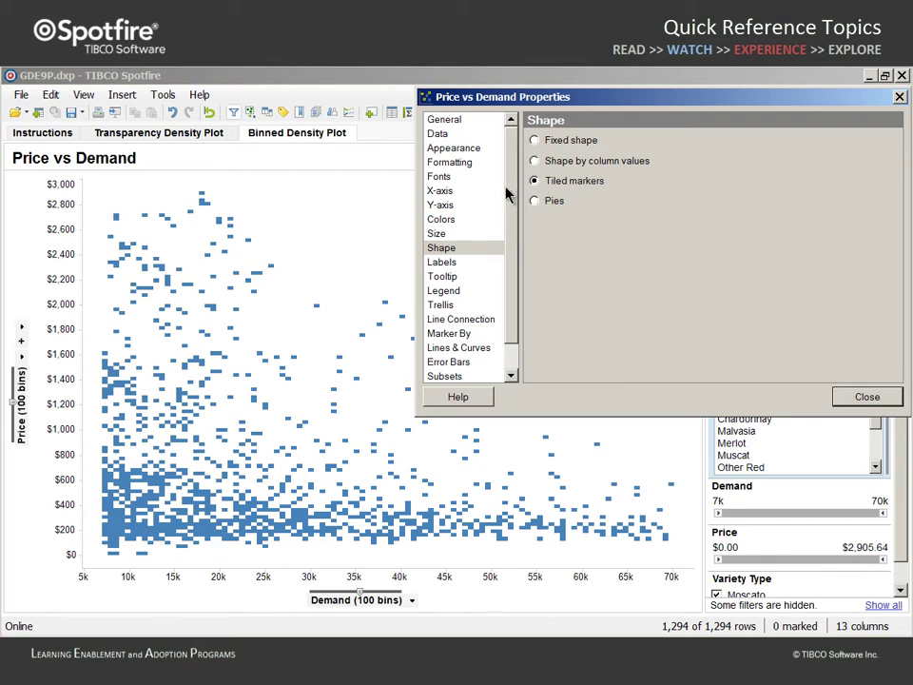
# Step: Color the tiles by the (Row Count) column
pyautogui.click(450, 219)
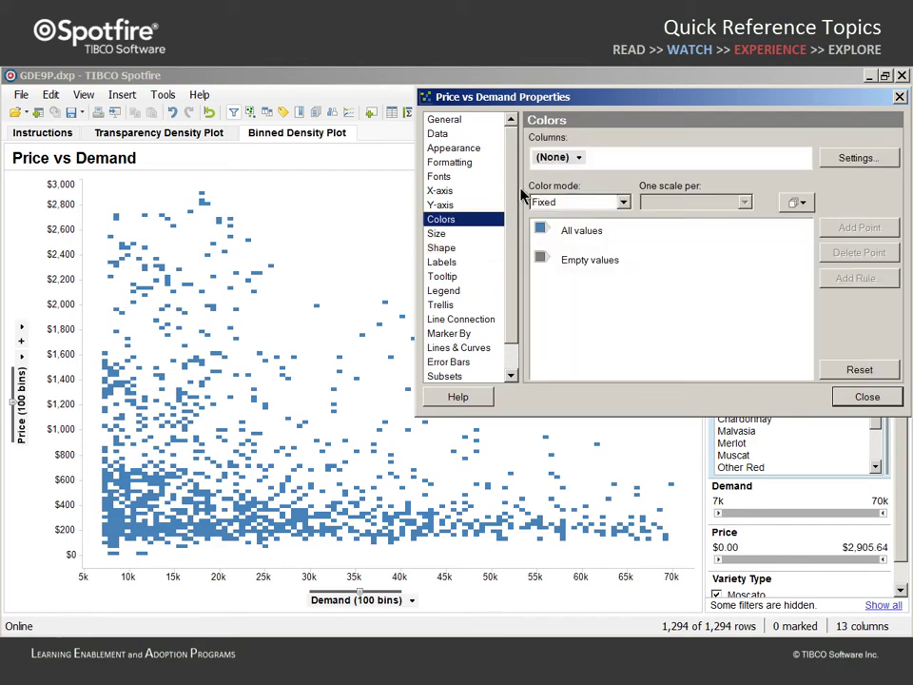
pyautogui.click(579, 158)
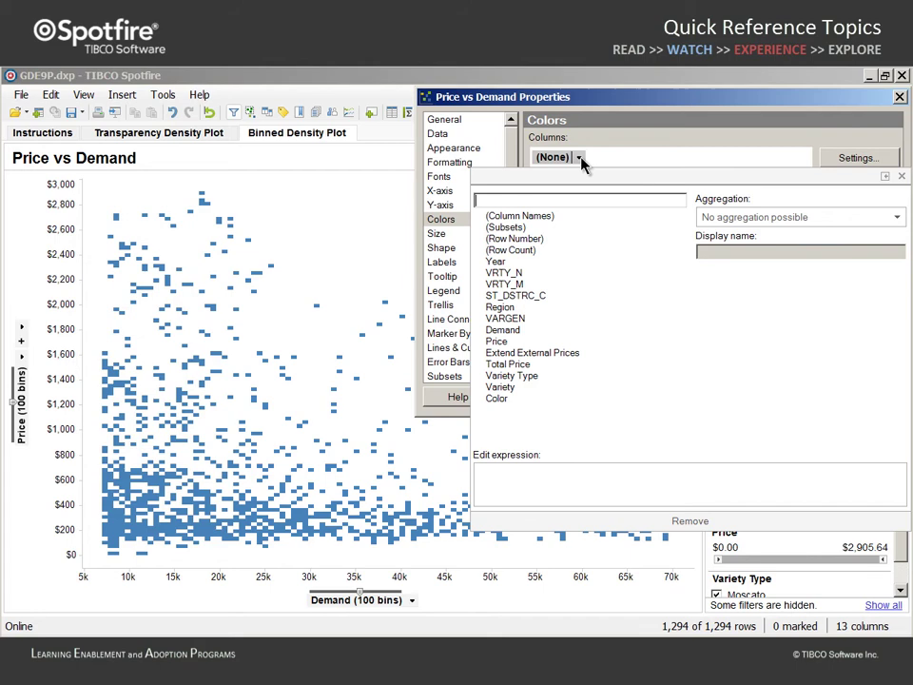
pyautogui.click(528, 252)
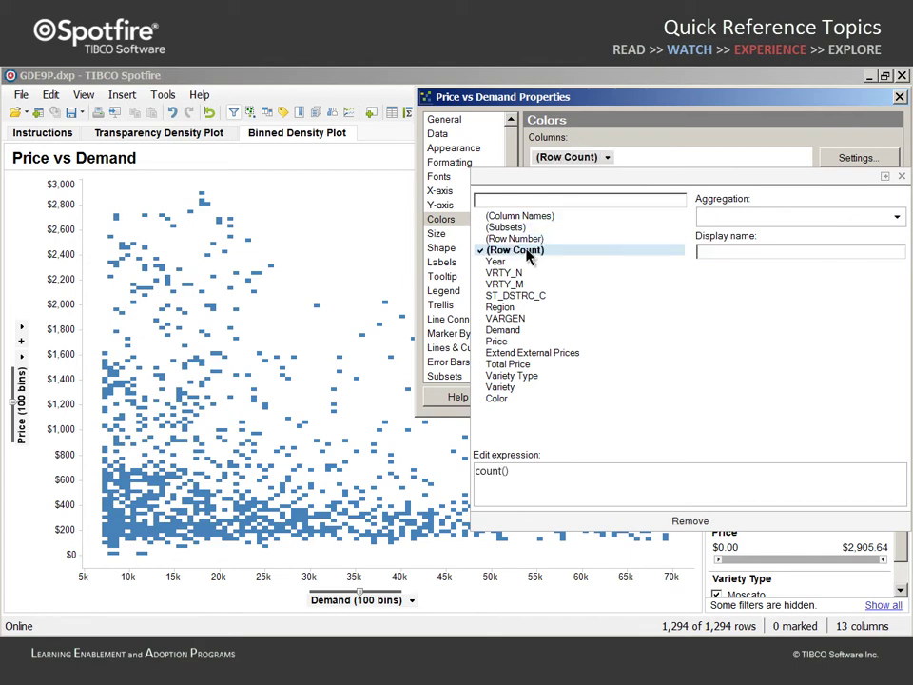
pyautogui.click(901, 177)
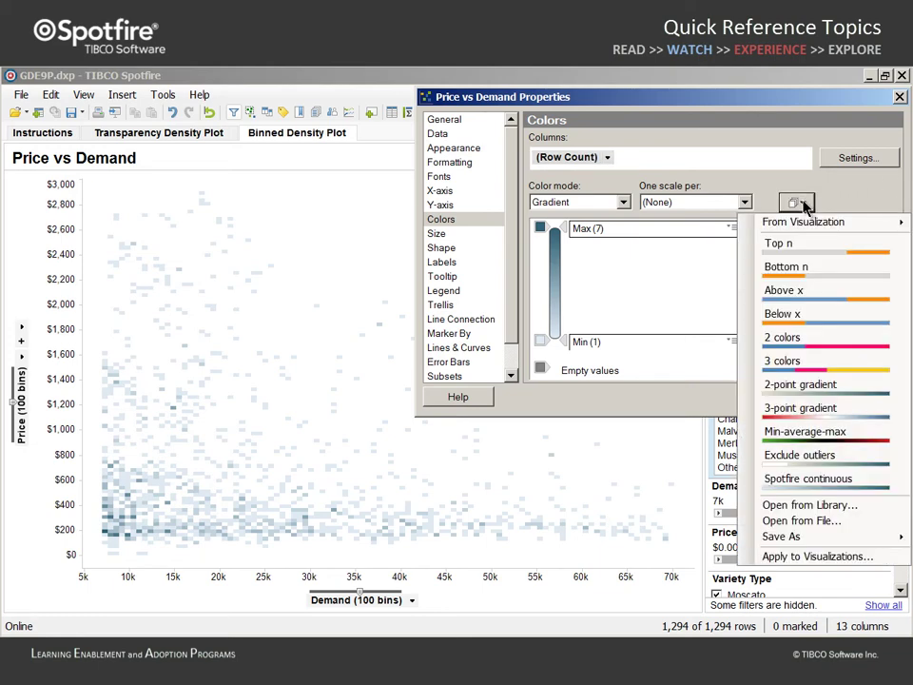
# Step: Apply the Spotfire continuous color scheme to the Row Count coloring
pyautogui.click(799, 244)
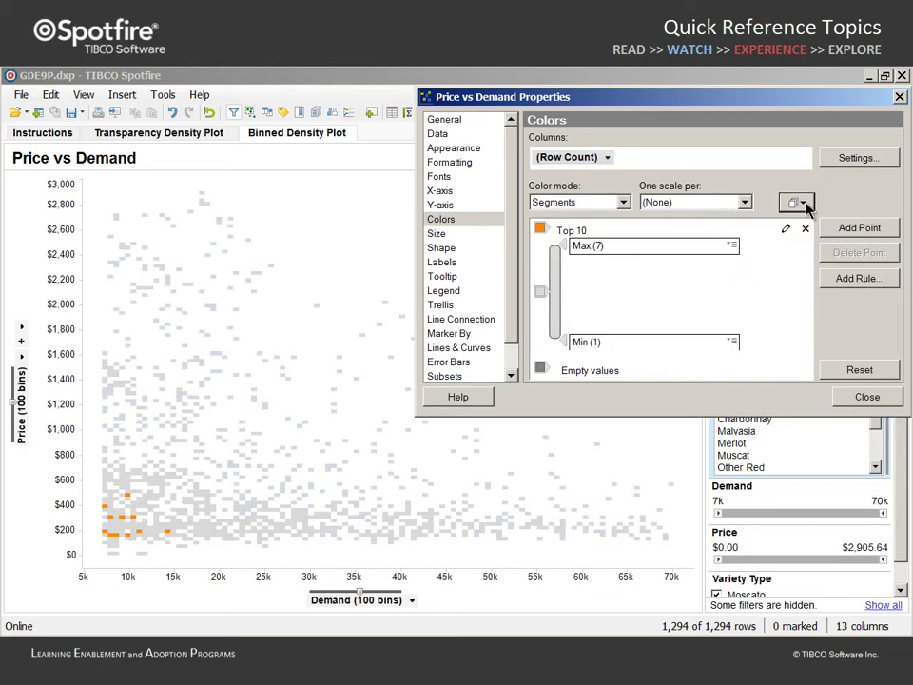
pyautogui.click(799, 202)
pyautogui.click(777, 483)
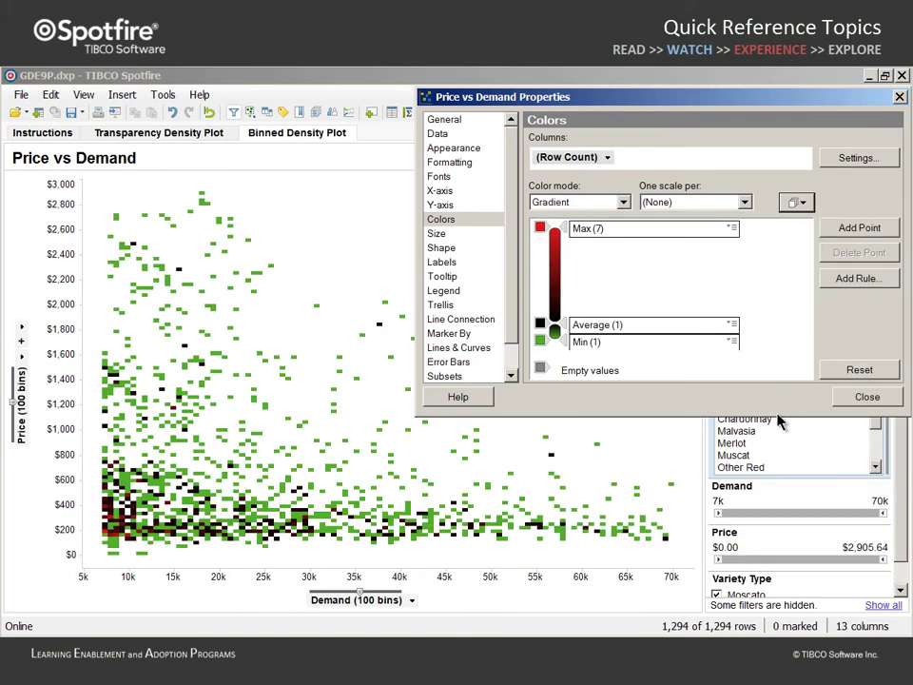
pyautogui.click(795, 202)
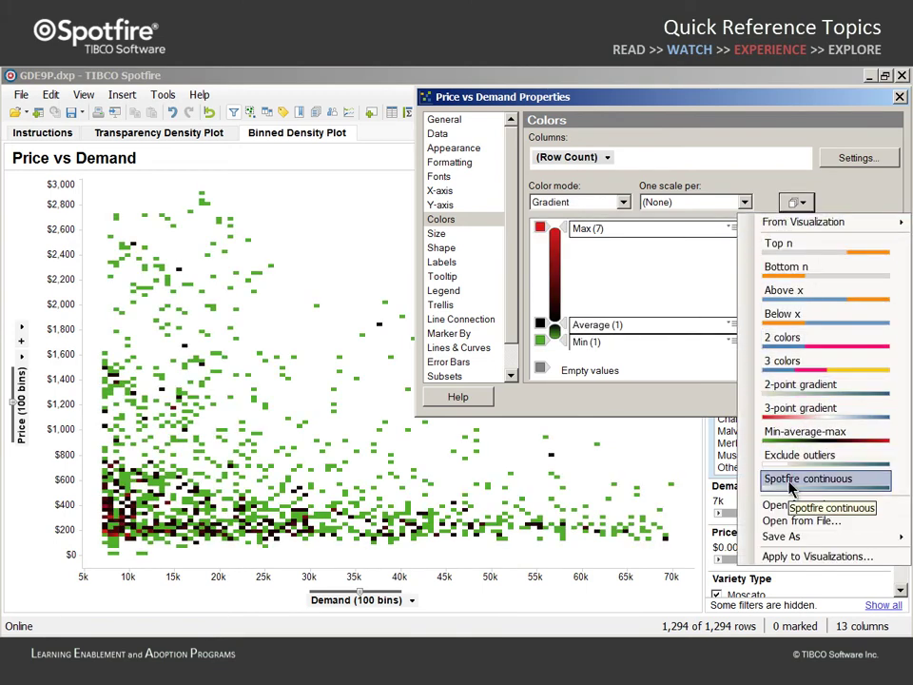
pyautogui.click(790, 487)
# Step: Add a gradient point at 5 and make the Max color yellow
pyautogui.click(837, 229)
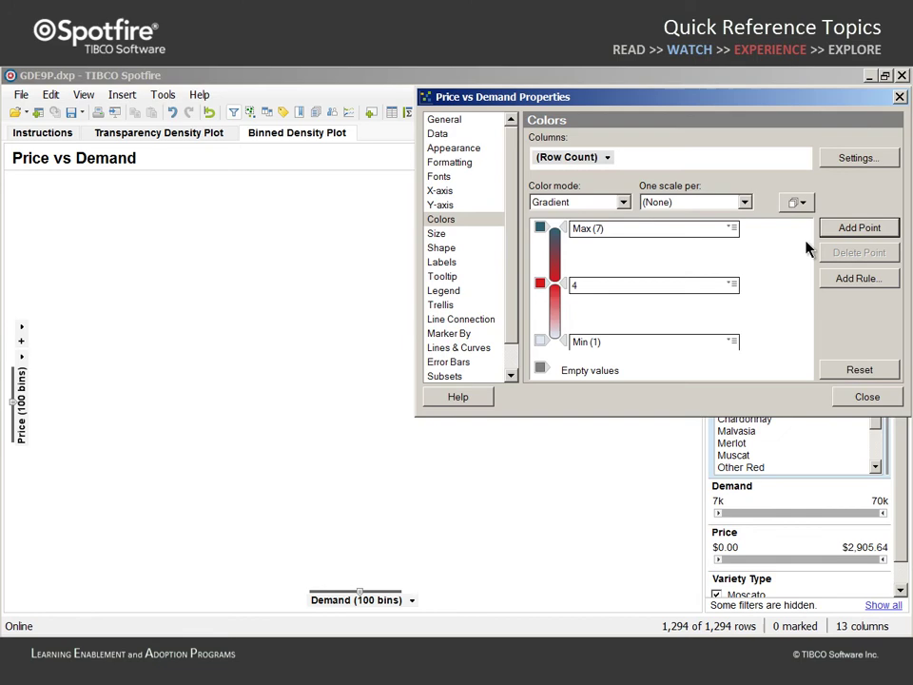
pyautogui.click(596, 285)
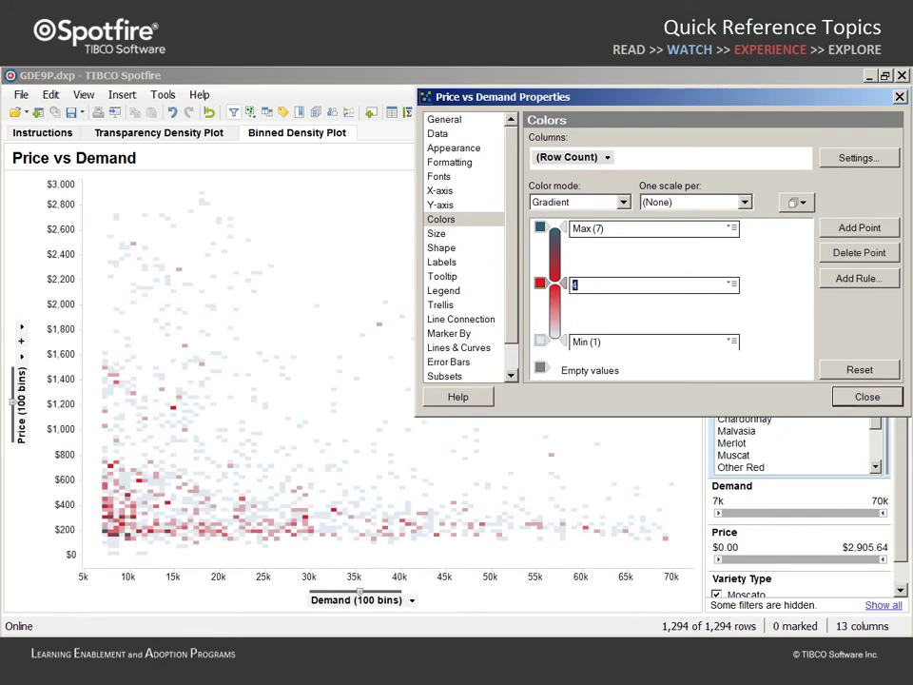
pyautogui.write('5')
pyautogui.click(541, 228)
pyautogui.click(577, 259)
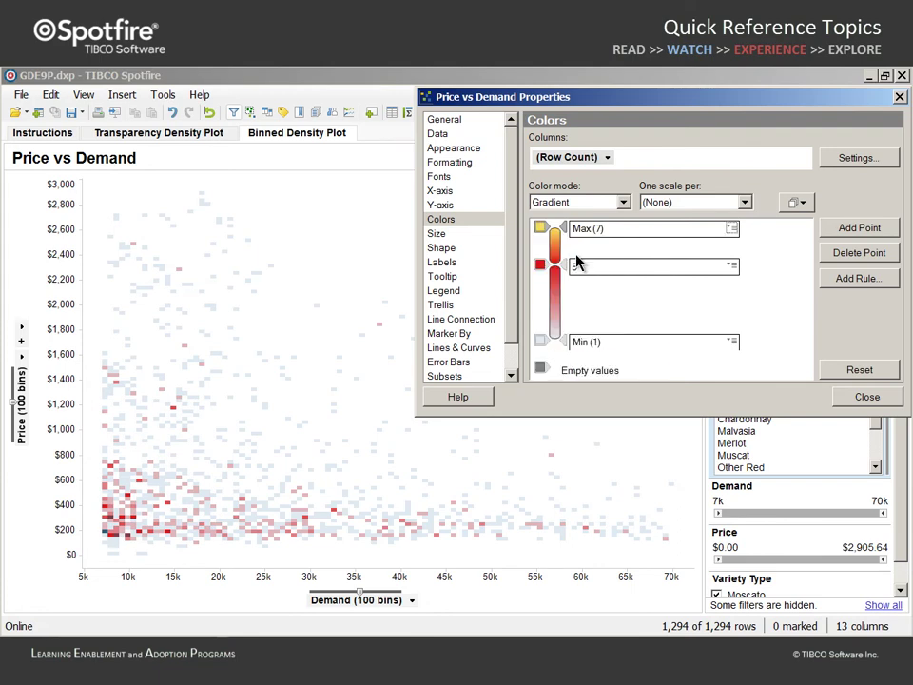
# Step: Close the properties and rebin both the Demand and Price axes to 25 bins
pyautogui.click(866, 400)
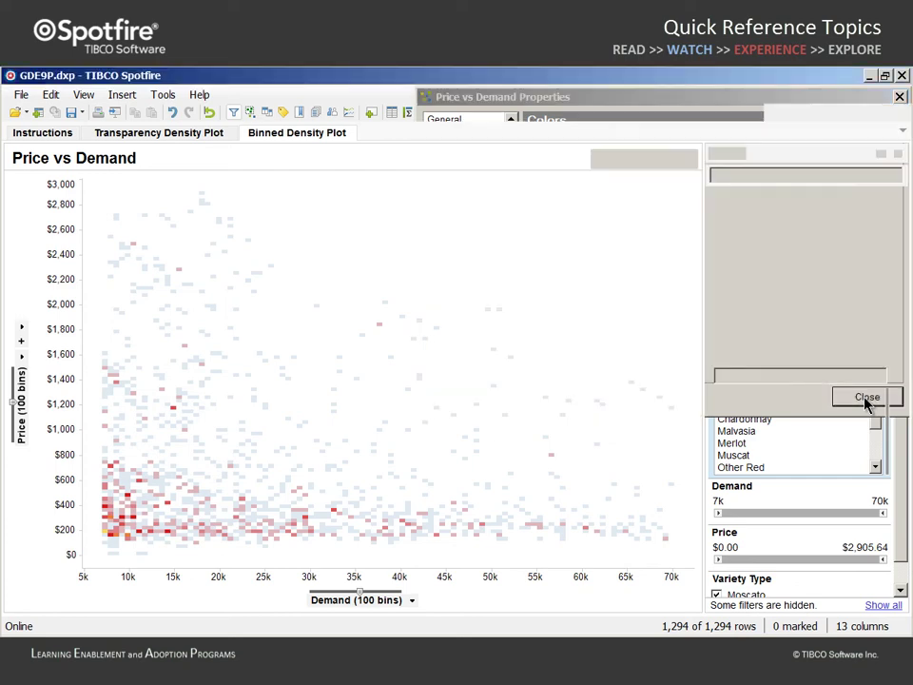
pyautogui.rightClick(362, 596)
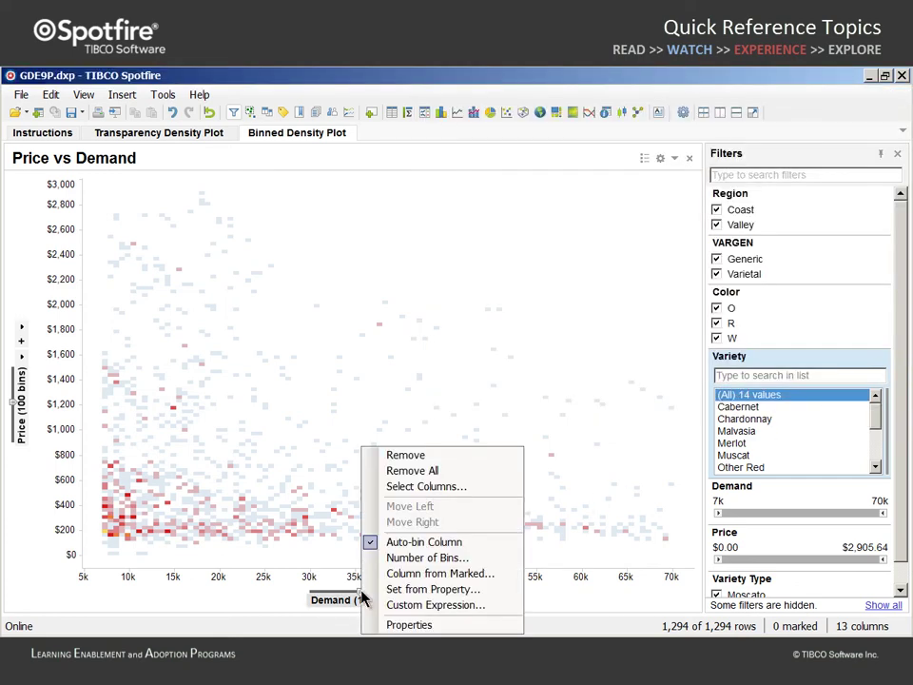
pyautogui.click(399, 555)
pyautogui.write('25')
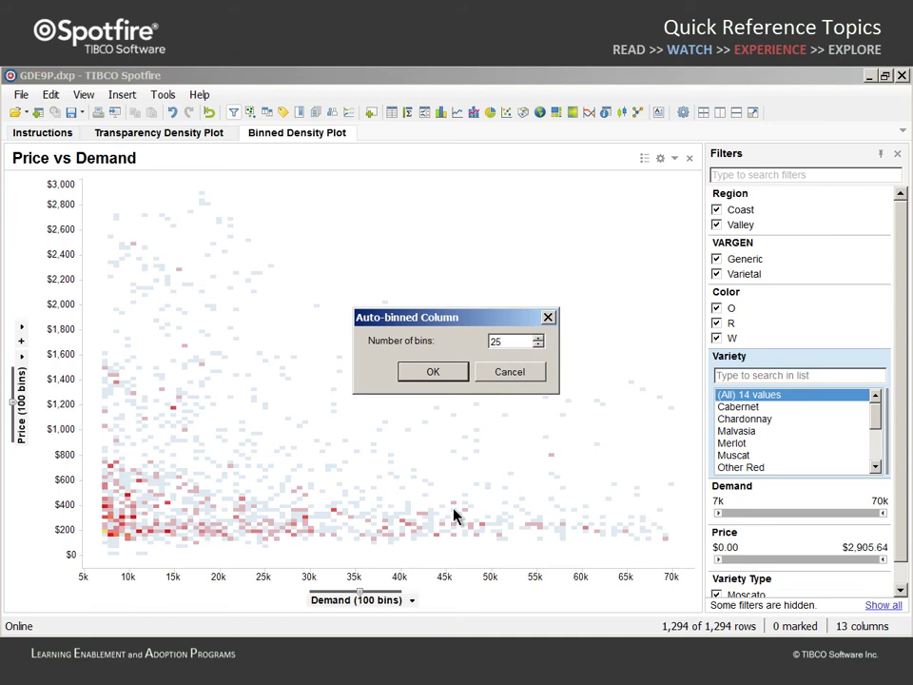
pyautogui.click(443, 372)
pyautogui.rightClick(15, 404)
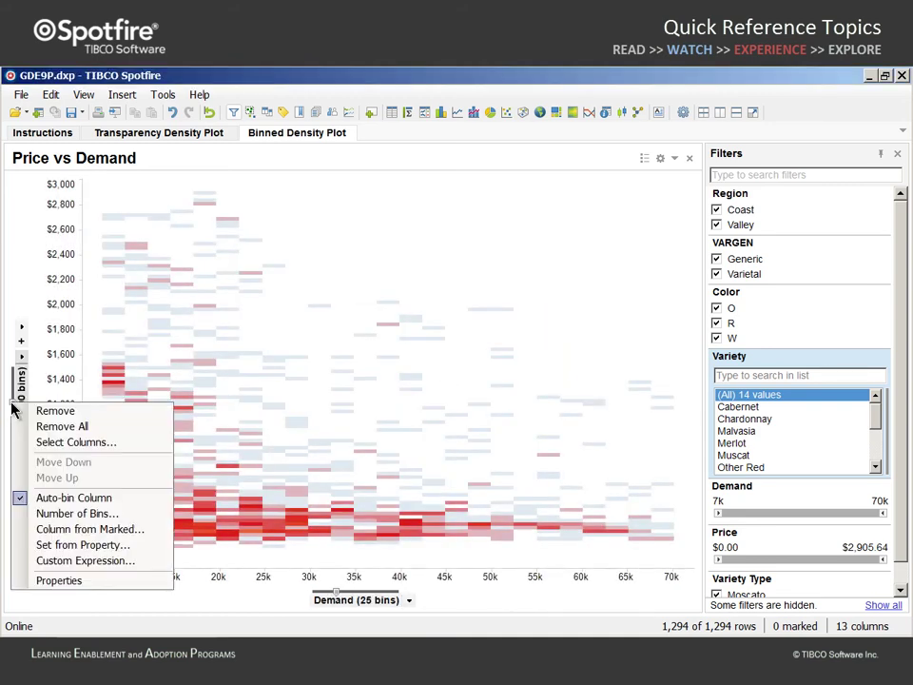
pyautogui.click(49, 514)
pyautogui.write('25')
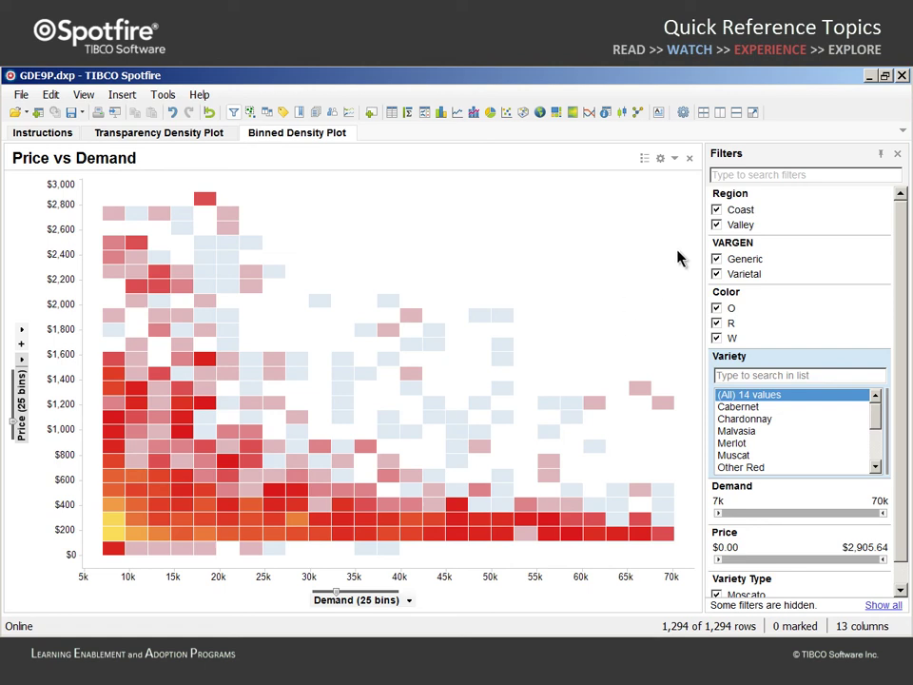
# Step: Uncheck Valley in the Region filter and trellis the heatmap horizontally by Color
pyautogui.click(716, 225)
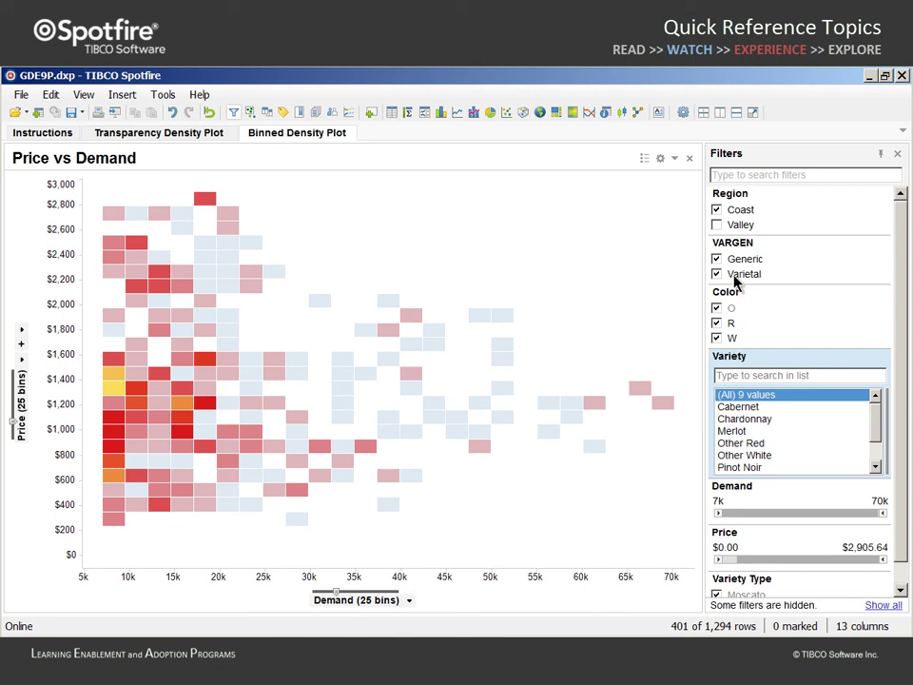
pyautogui.moveTo(759, 299); pyautogui.dragTo(398, 394)
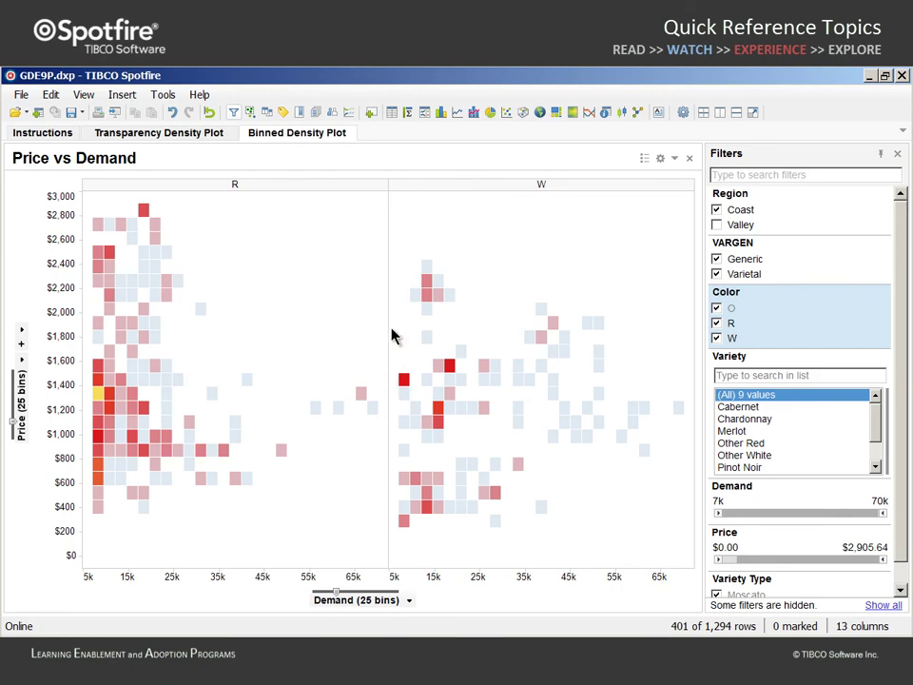
# Step: Trellis the Price vs Demand scatter into nine Variety panels and increase the marker size
pyautogui.click(196, 135)
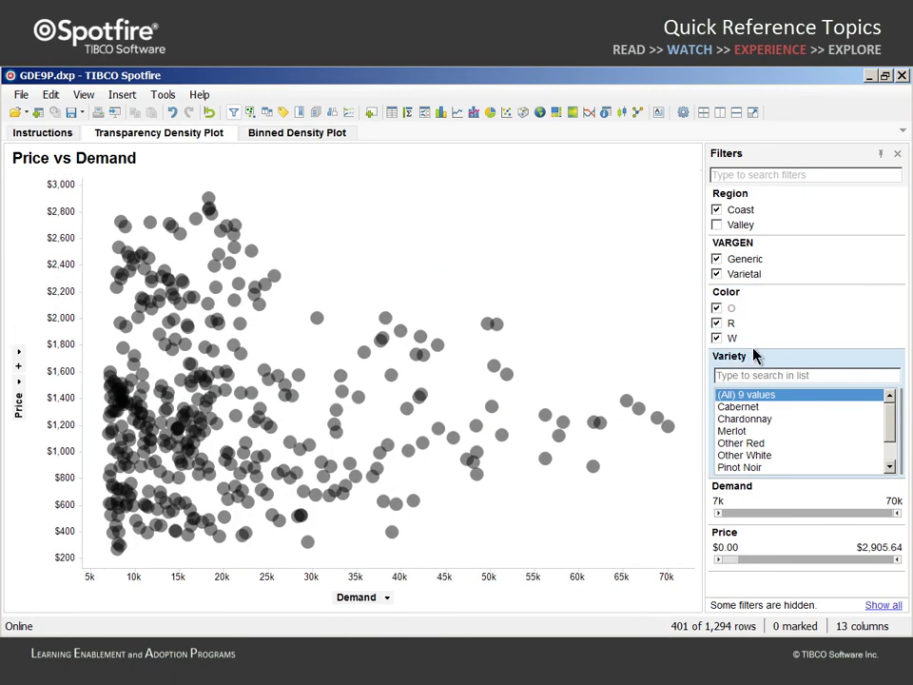
pyautogui.moveTo(754, 355); pyautogui.dragTo(458, 392)
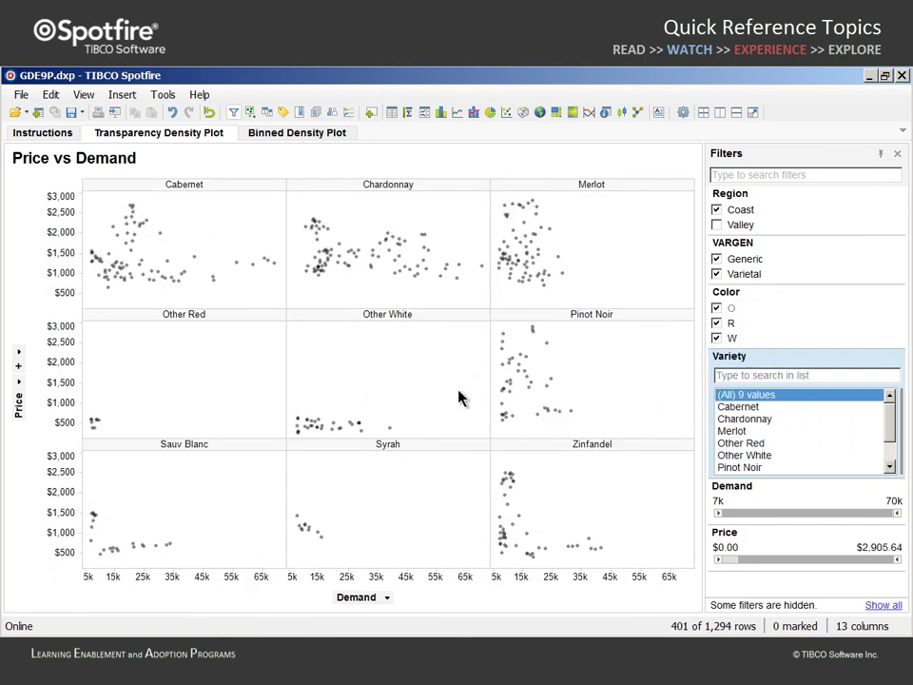
pyautogui.click(661, 159)
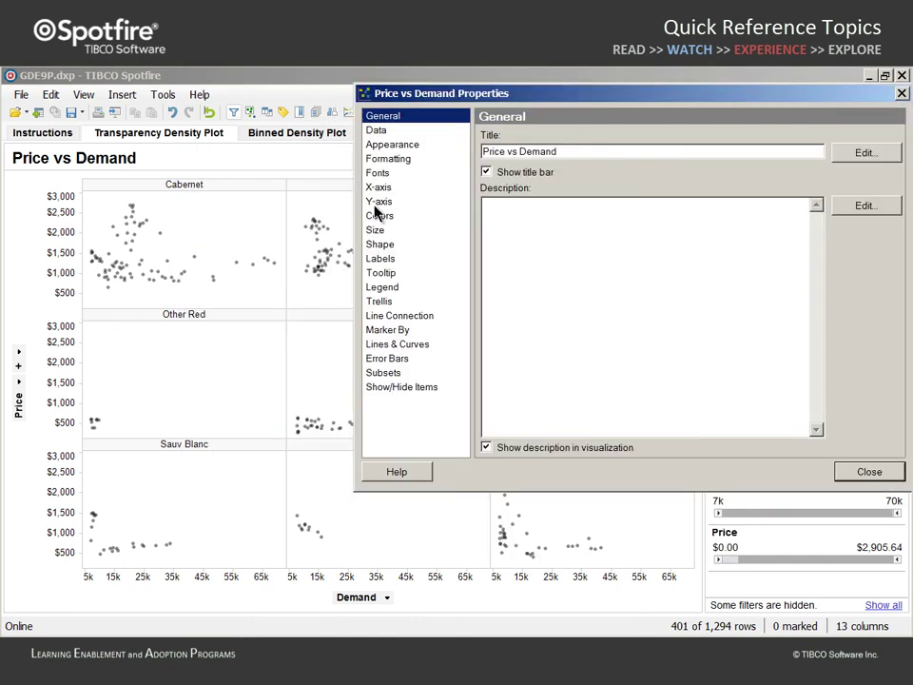
pyautogui.click(375, 230)
pyautogui.moveTo(529, 149); pyautogui.dragTo(544, 148)
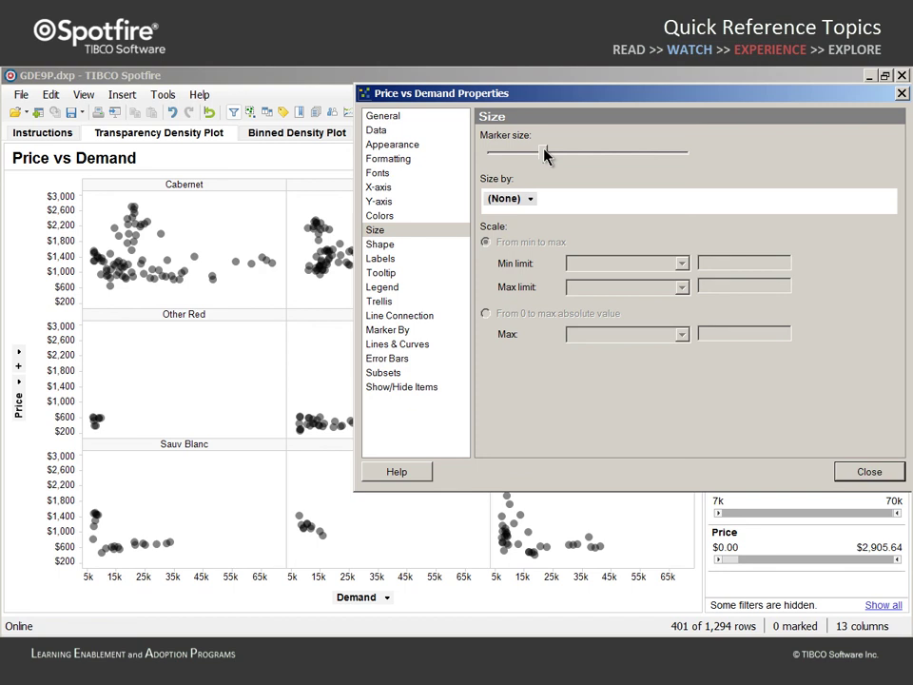
pyautogui.click(867, 471)
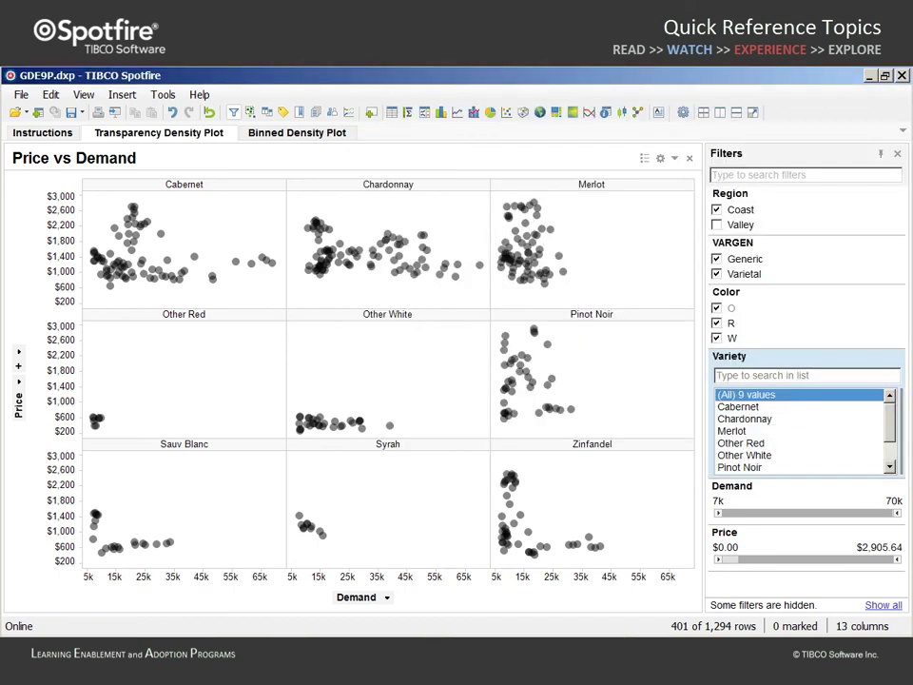